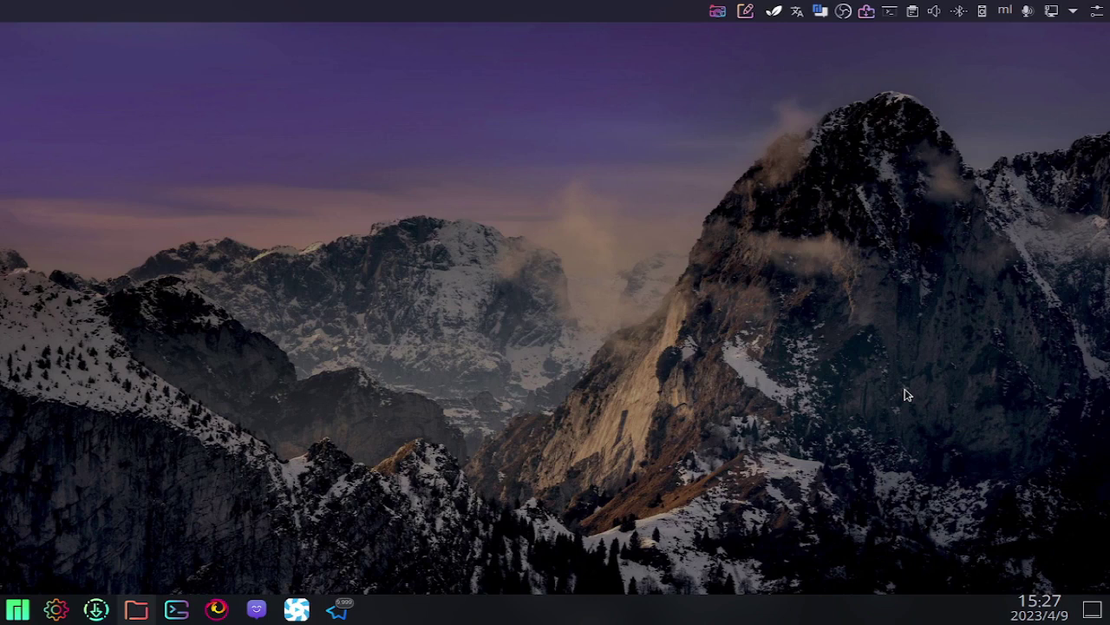
Open the Dolphin file manager at the Home folder, and hide and restore its Information panel
click(136, 610)
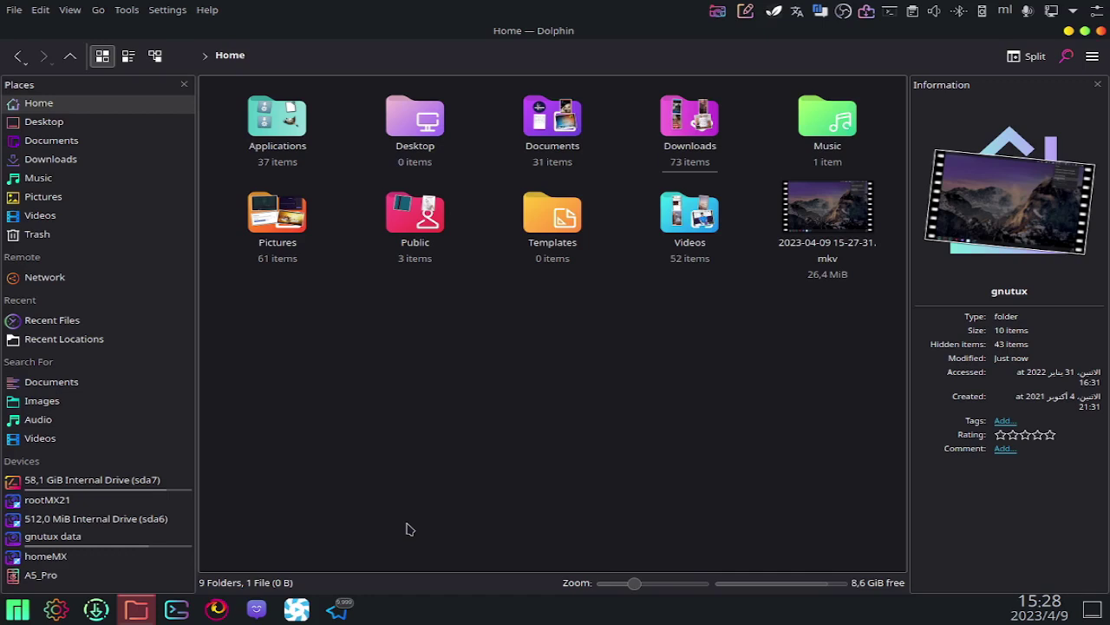
key(F11)
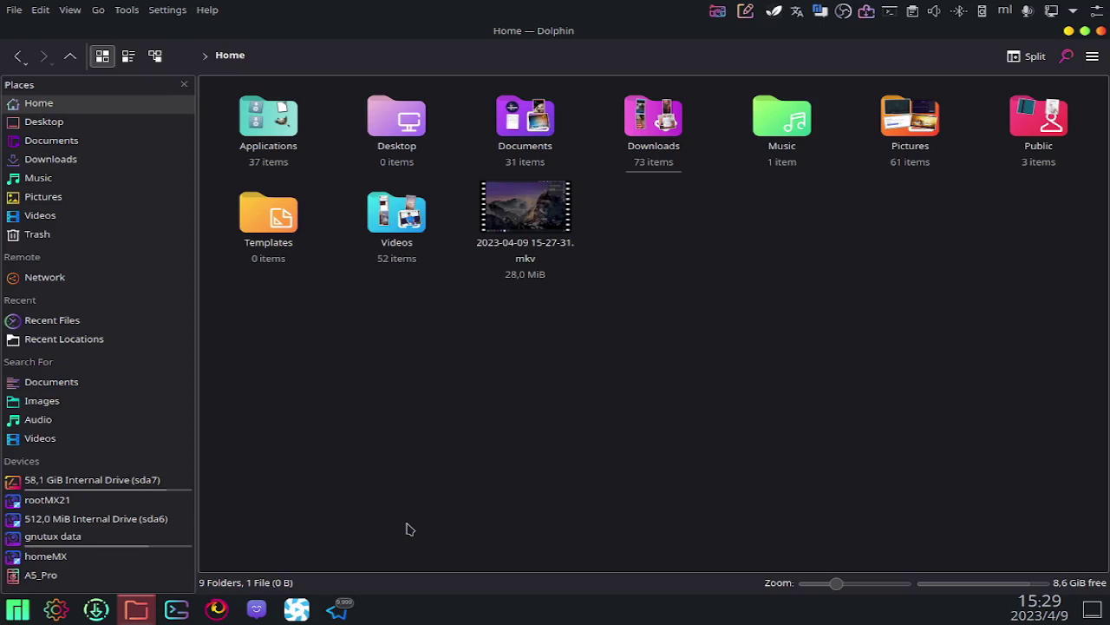
key(F11)
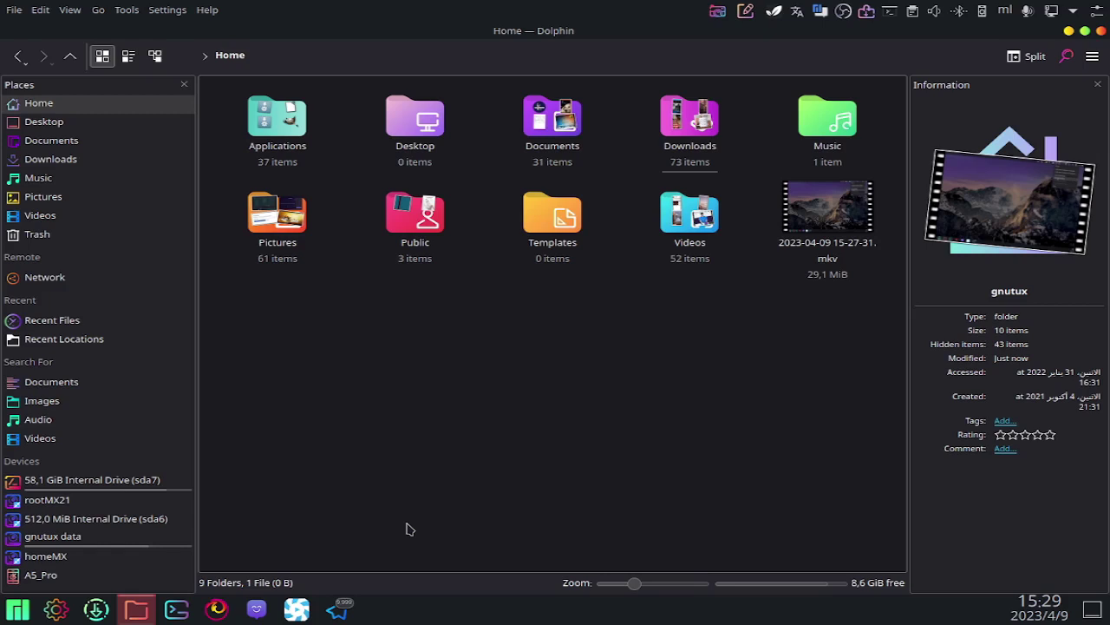
Toggle the Places panel off and on twice, and briefly show the Folders panel before hiding it
key(F9)
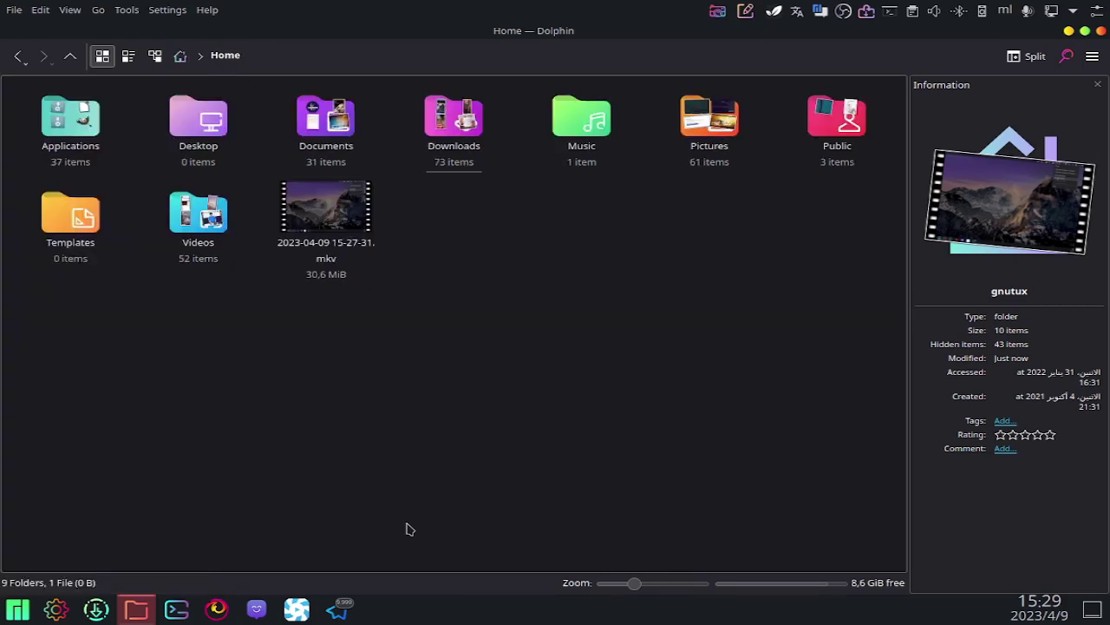
key(F9)
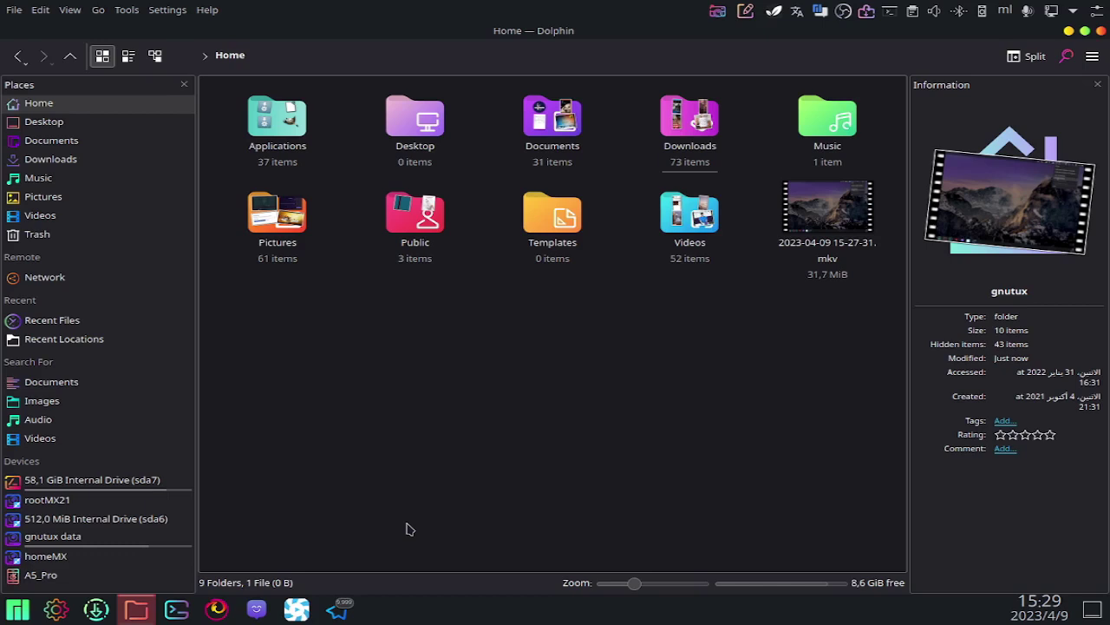
key(F9)
key(F9)
key(F7)
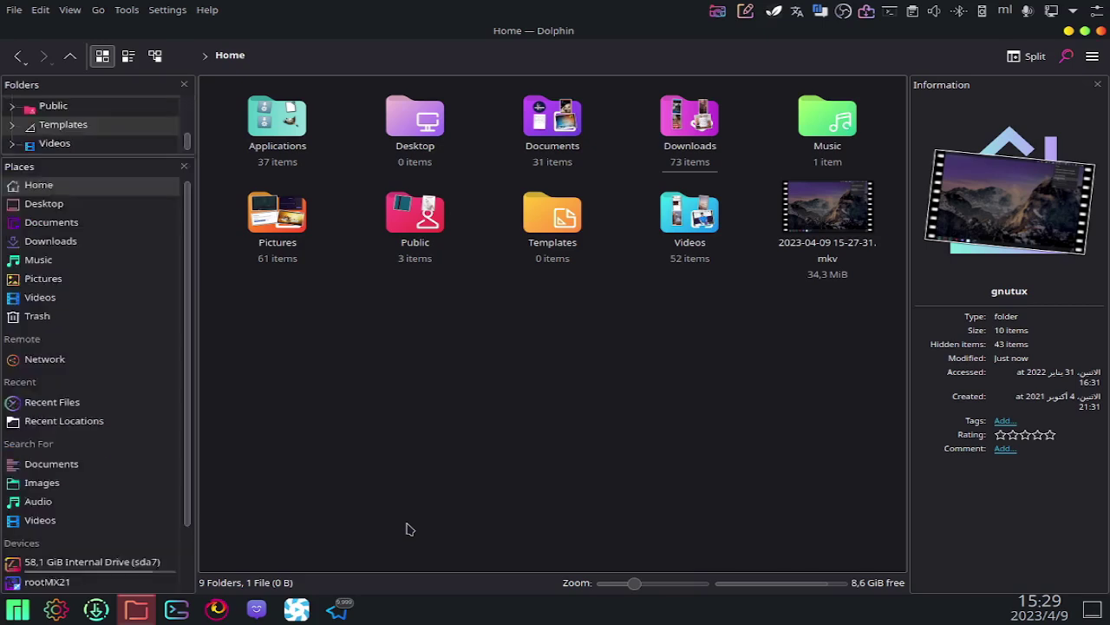
key(F7)
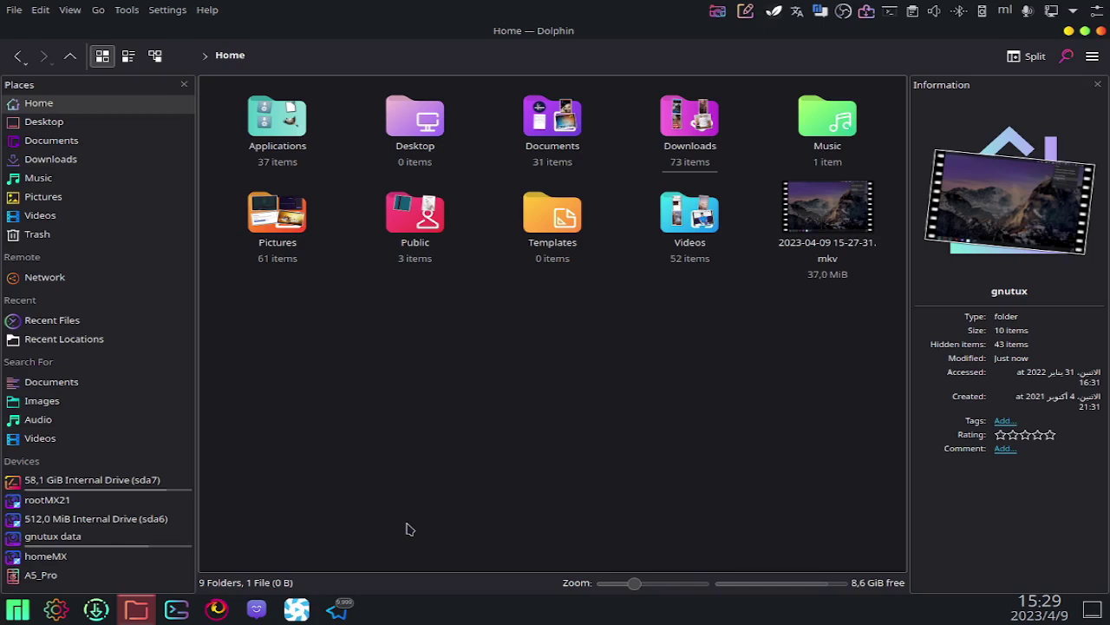
Enter rename selection mode for the Templates folder, cancel the renaming, and clear the item selection in Home
key(F2)
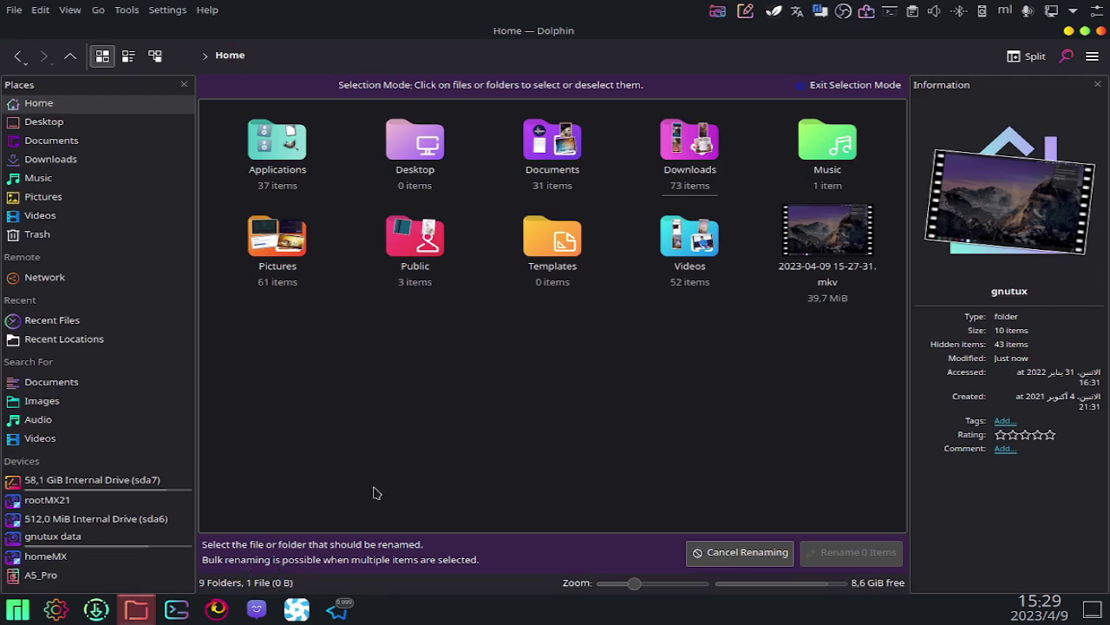
click(547, 279)
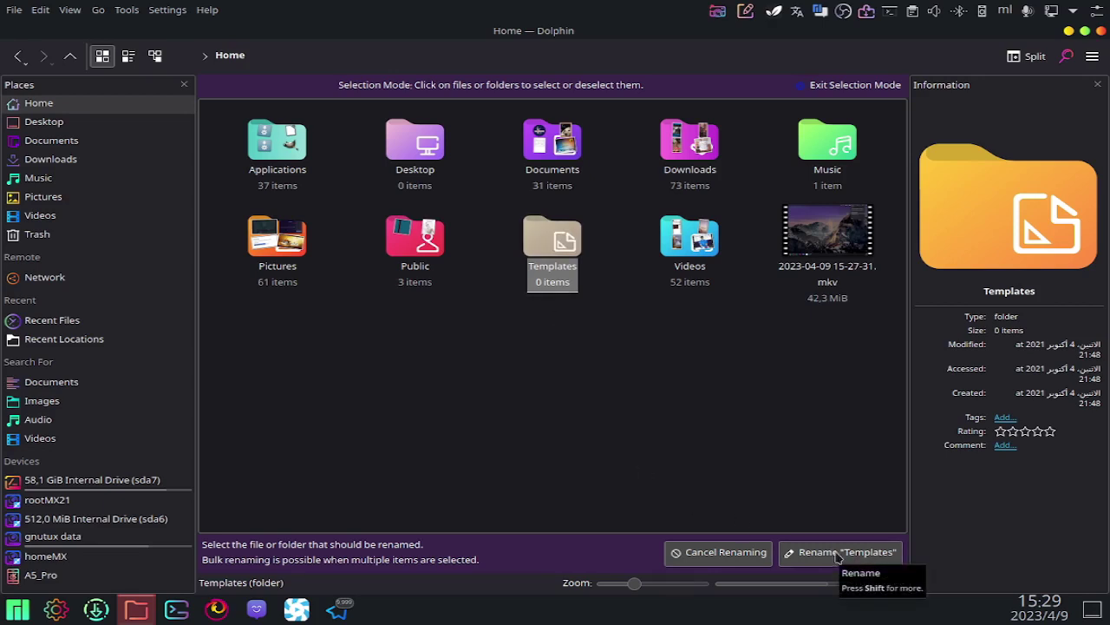
click(710, 551)
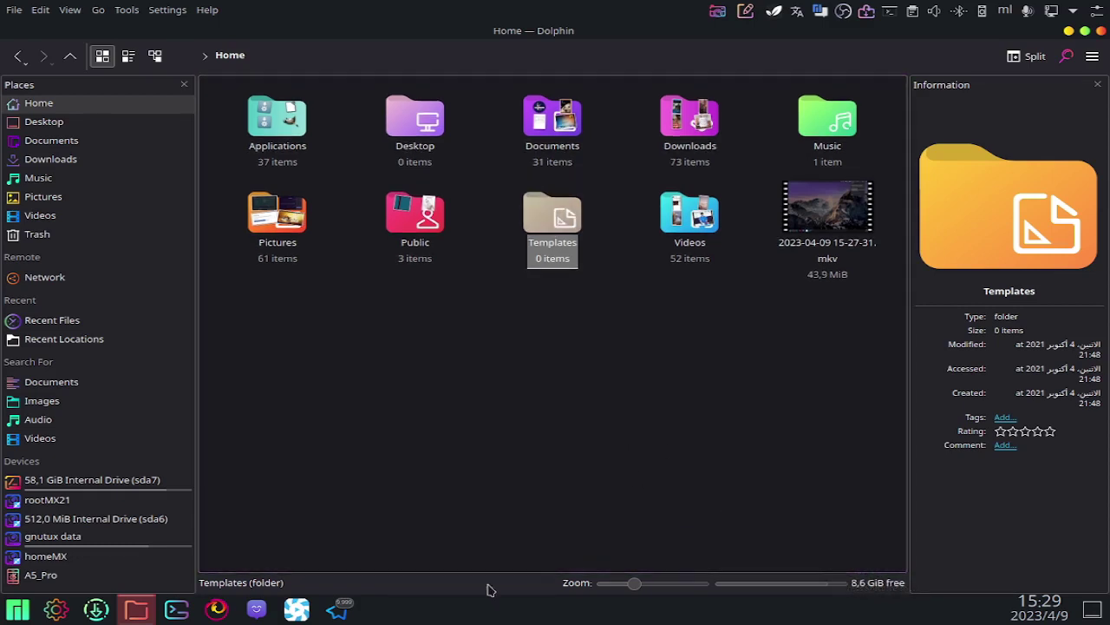
click(401, 244)
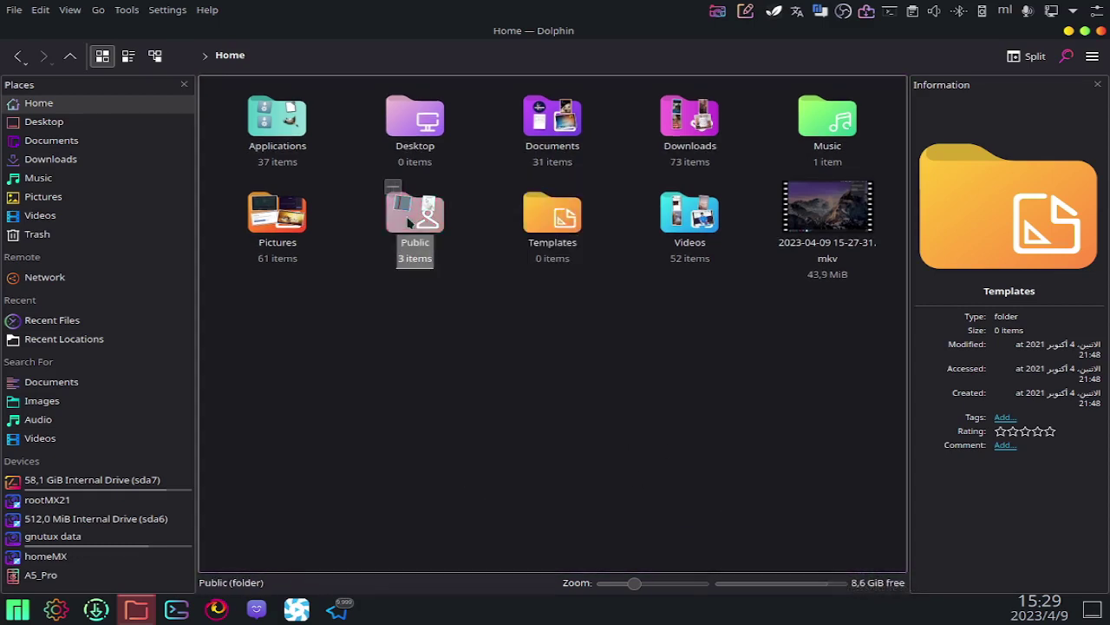
click(418, 438)
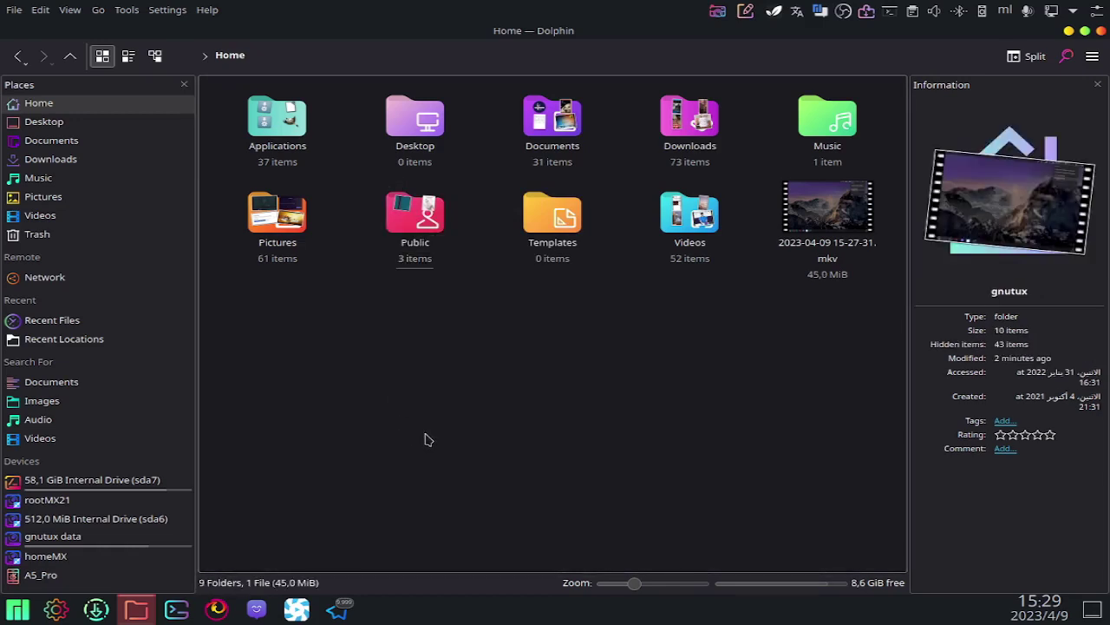
Split the view into two panes, opening Documents in the first and Downloads in the second
key(F3)
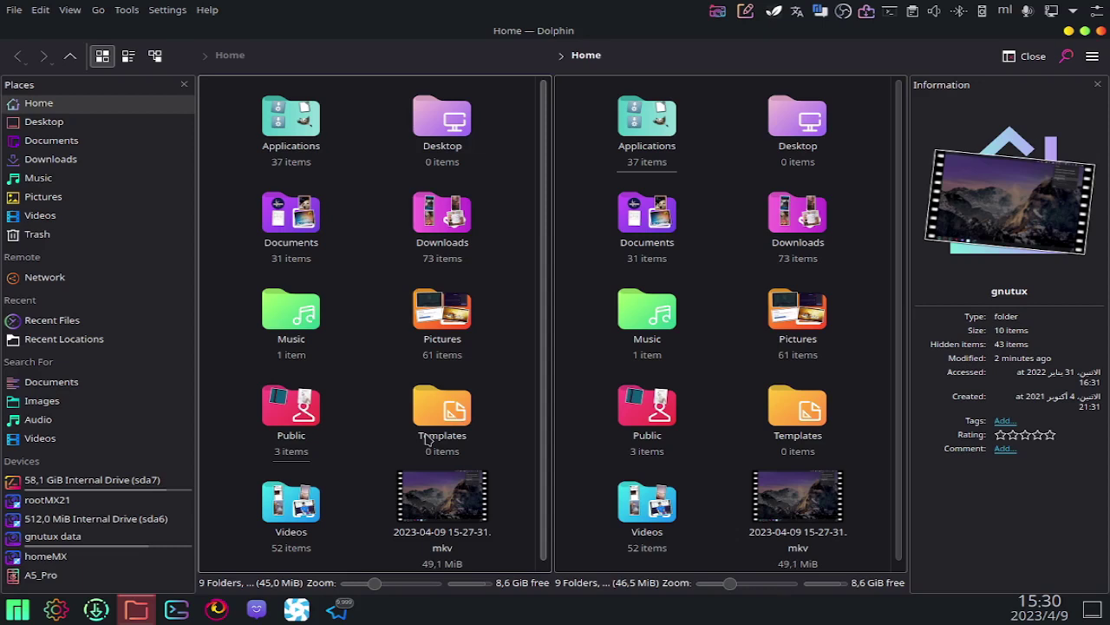
scroll(651, 364, down, 1)
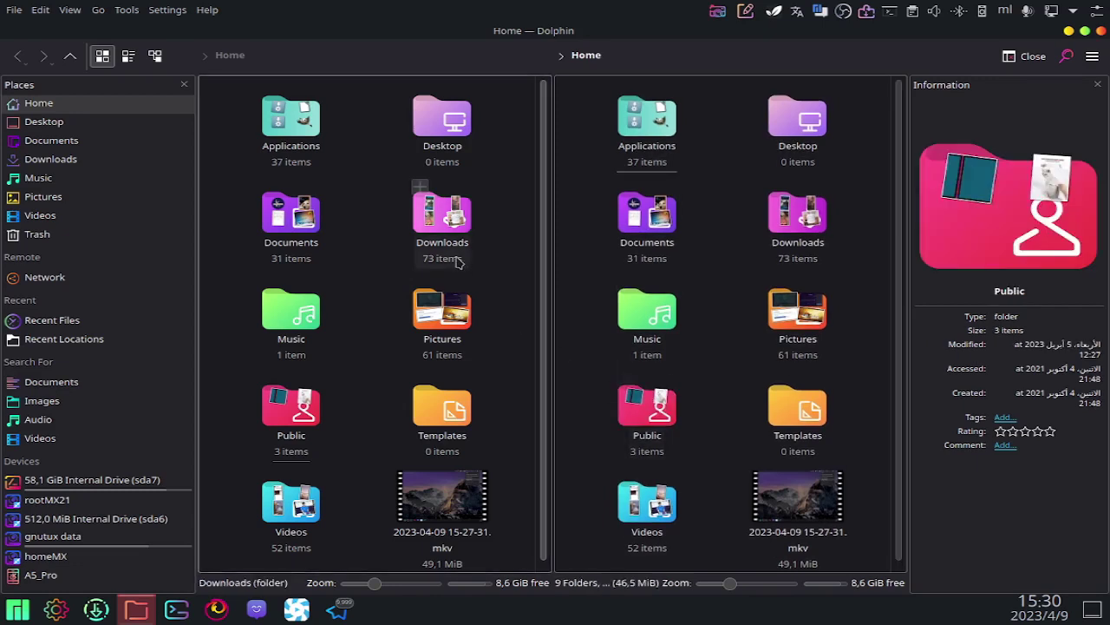
click(291, 217)
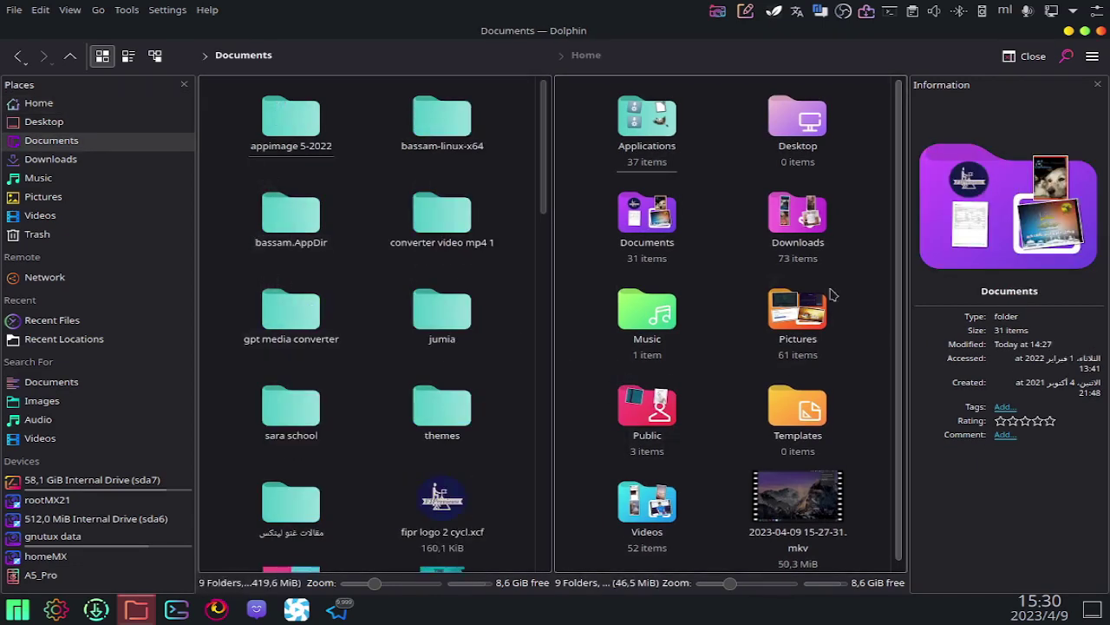
click(796, 227)
Move the file pwabuilder-sw.js from the Downloads pane into the Documents folder in the other pane
scroll(623, 366, down, 3)
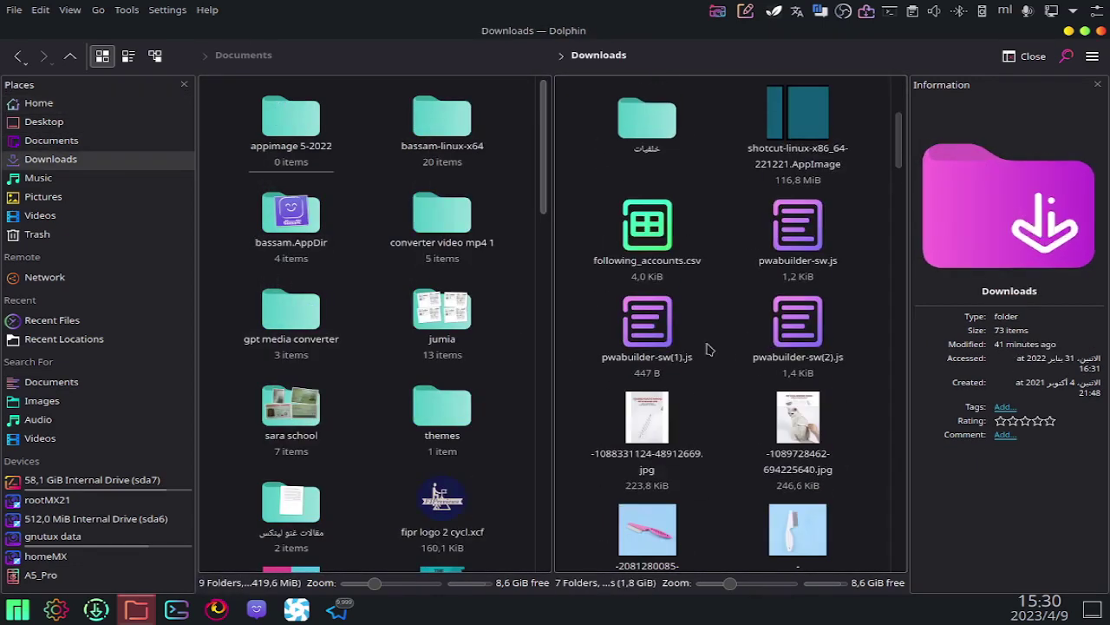
drag(796, 227, 371, 388)
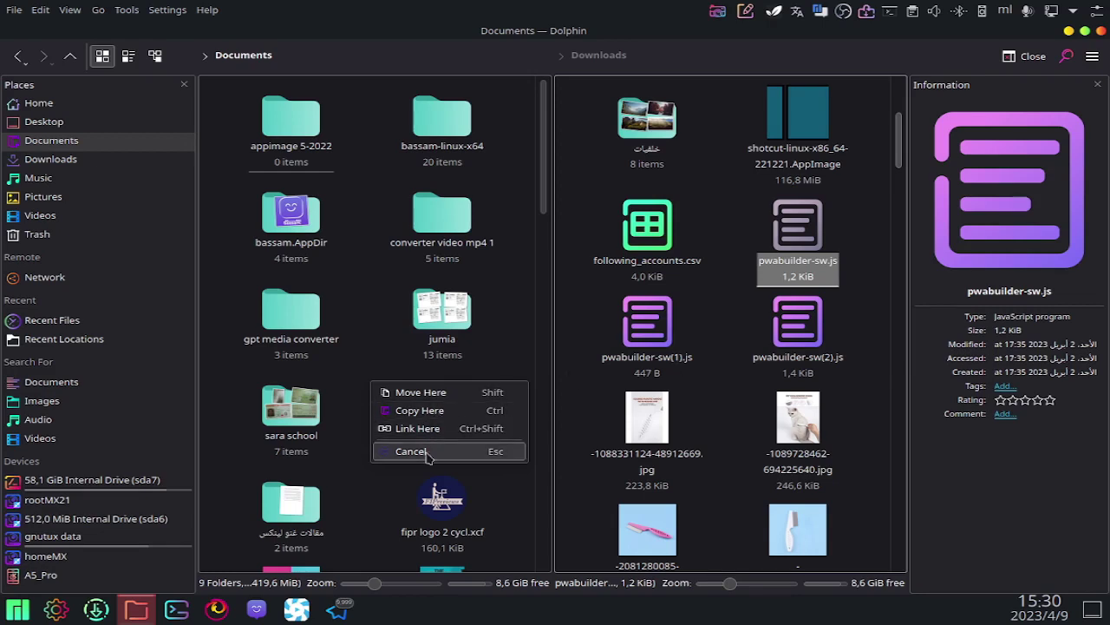
click(436, 393)
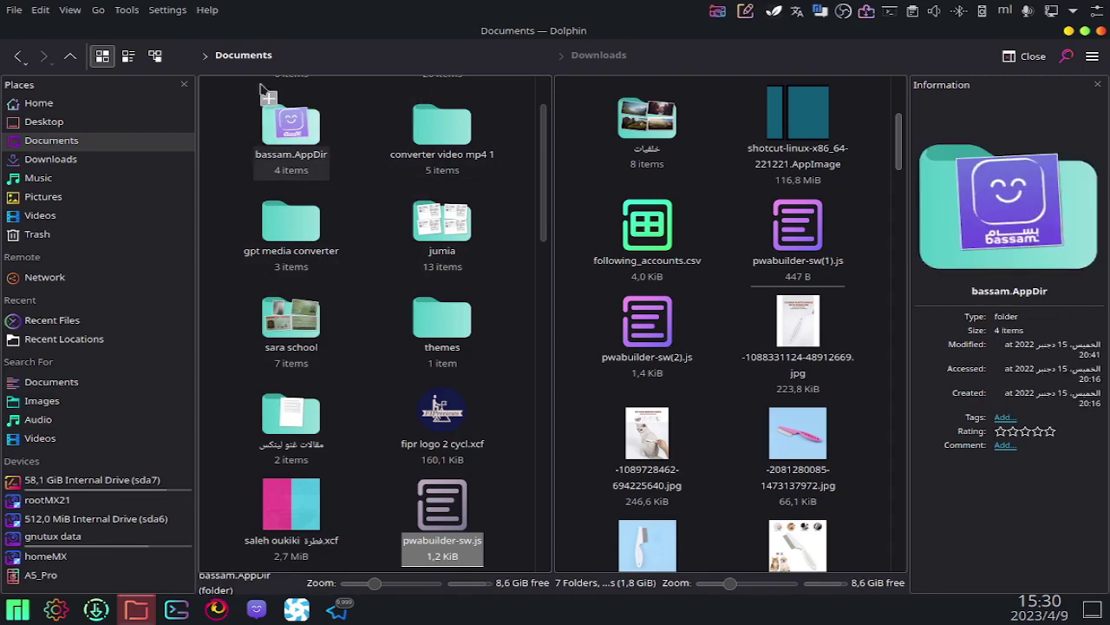
Close the Downloads pane to leave the split view, and return to the Home folder
click(587, 398)
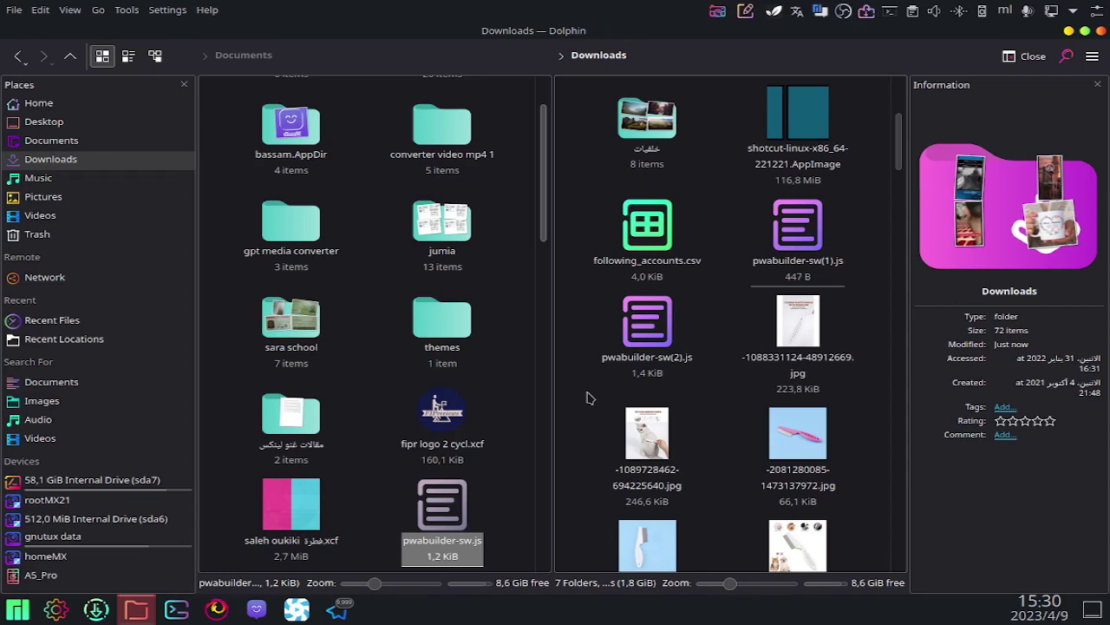
key(F3)
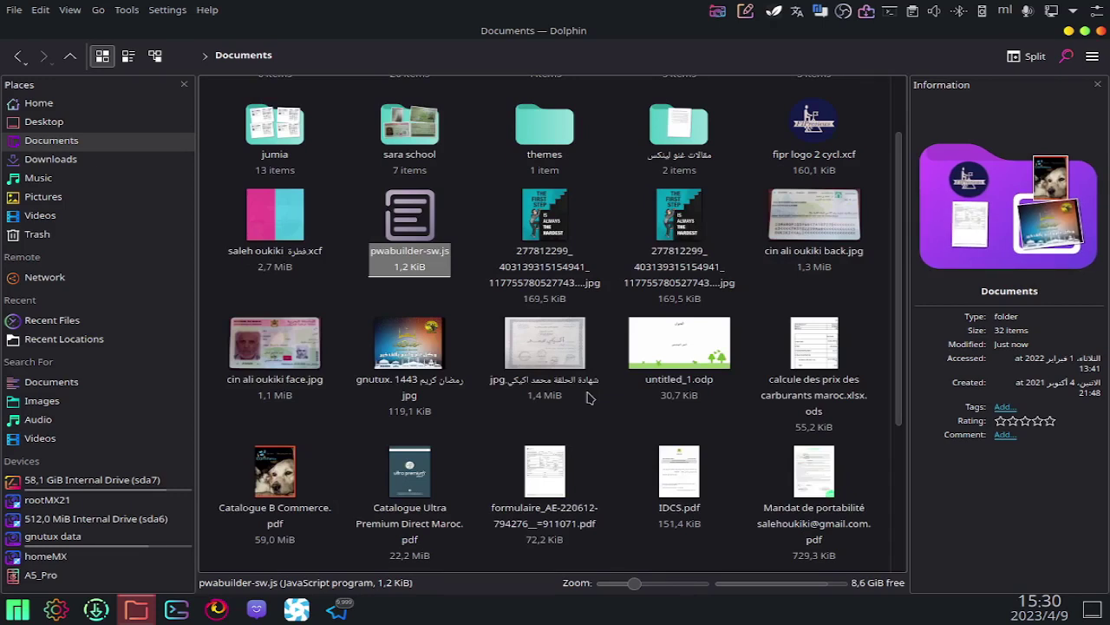
click(69, 104)
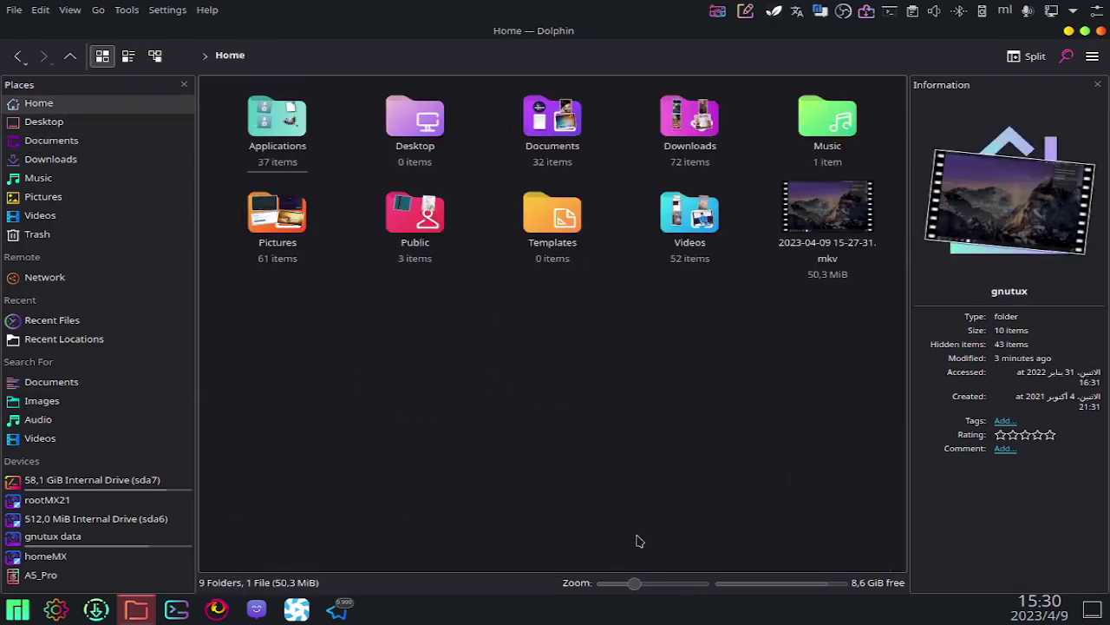
Show the built-in Terminal panel for the Home folder and hide it again
key(F4)
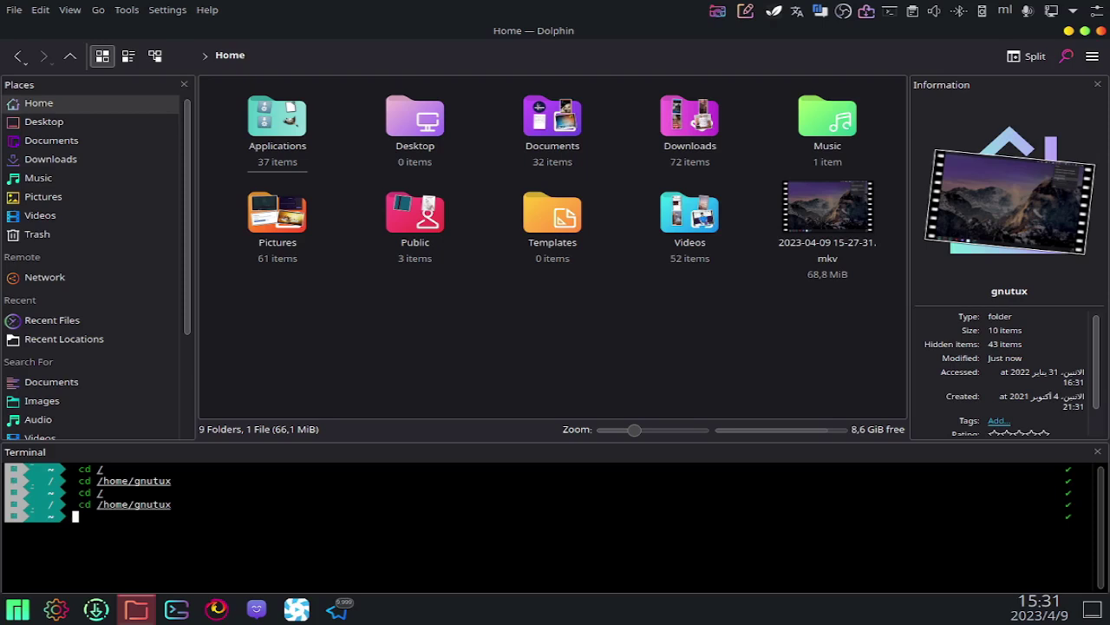
key(F4)
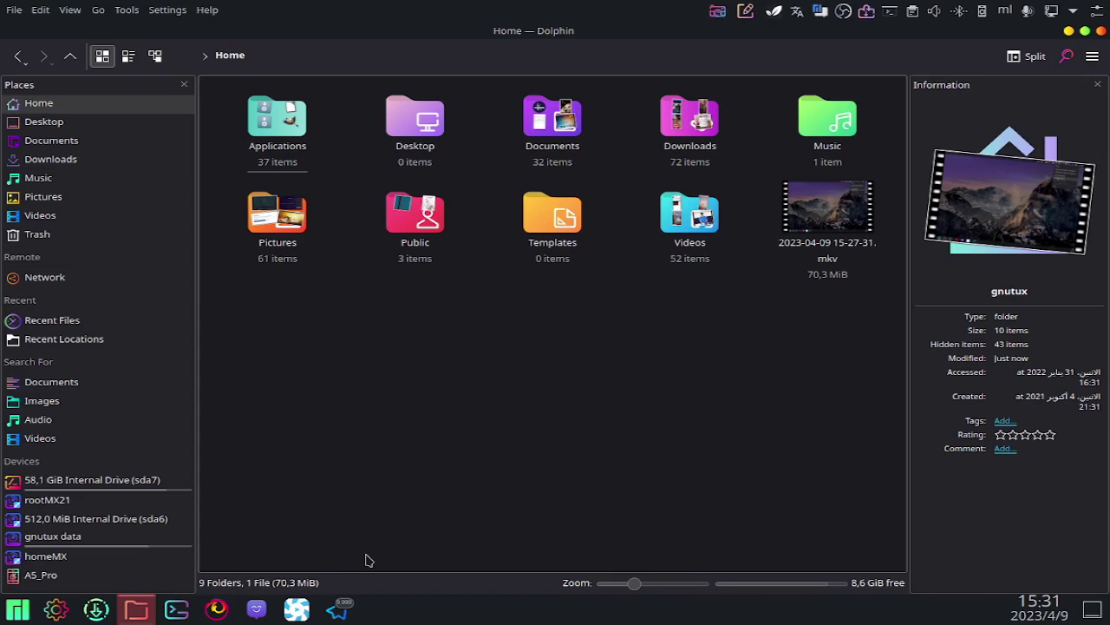
Display the full editable location path for the Home and Desktop folders, and return to Home with the breadcrumb view
key(ctrl+l)
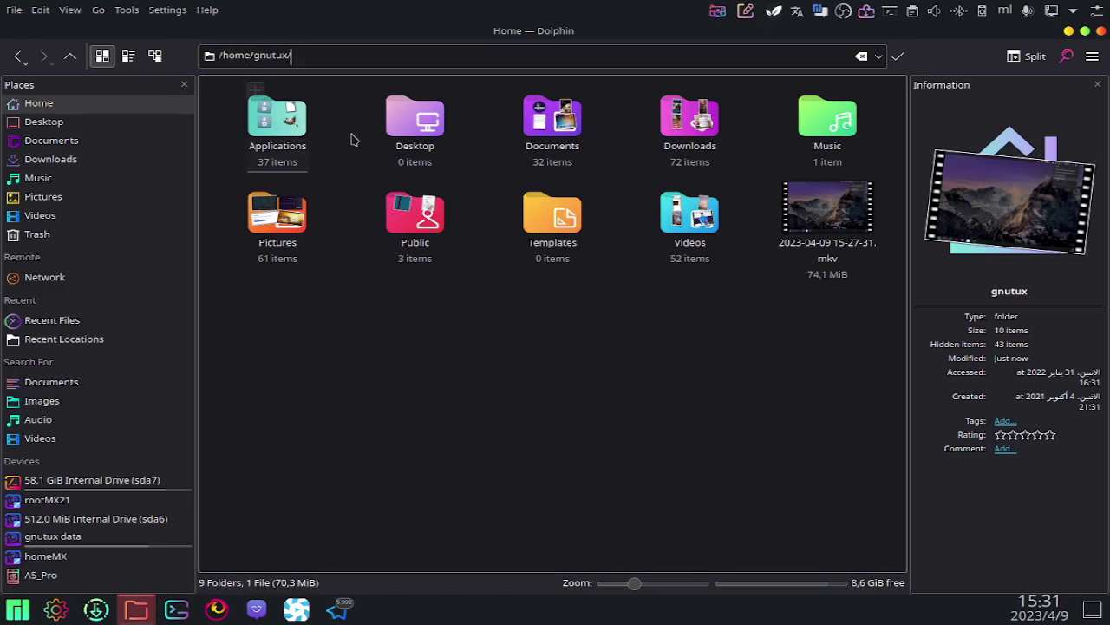
click(415, 122)
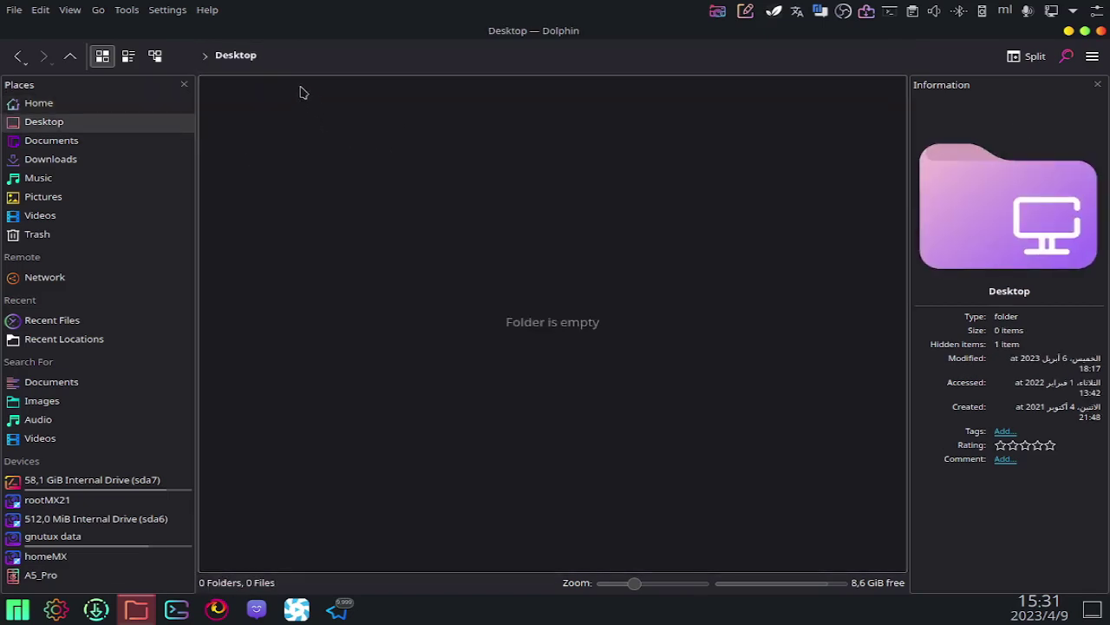
key(ctrl+l)
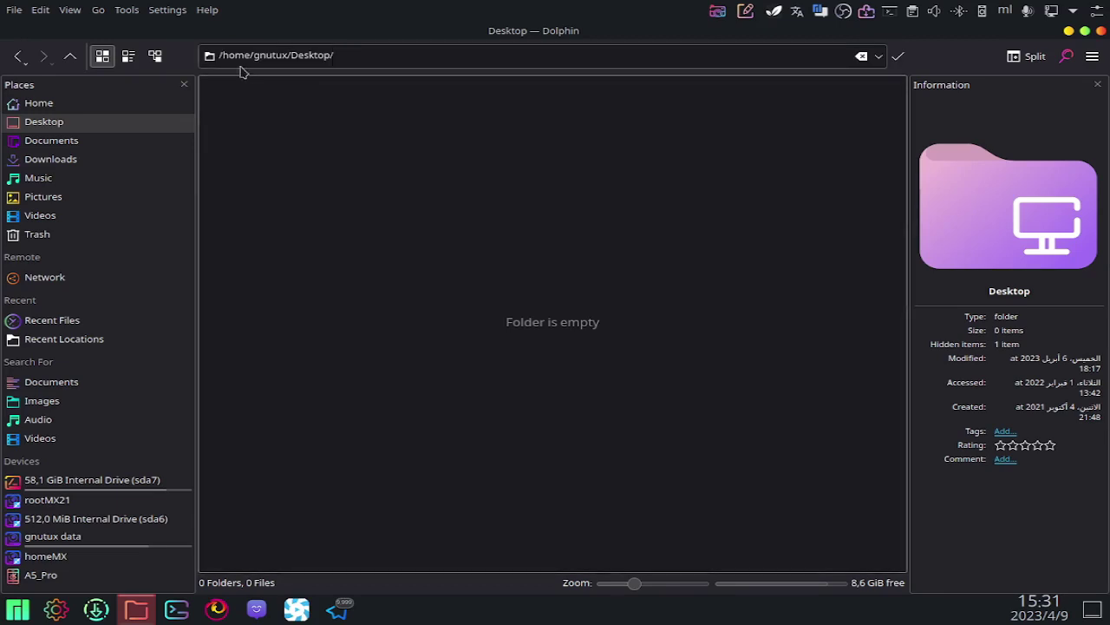
click(87, 104)
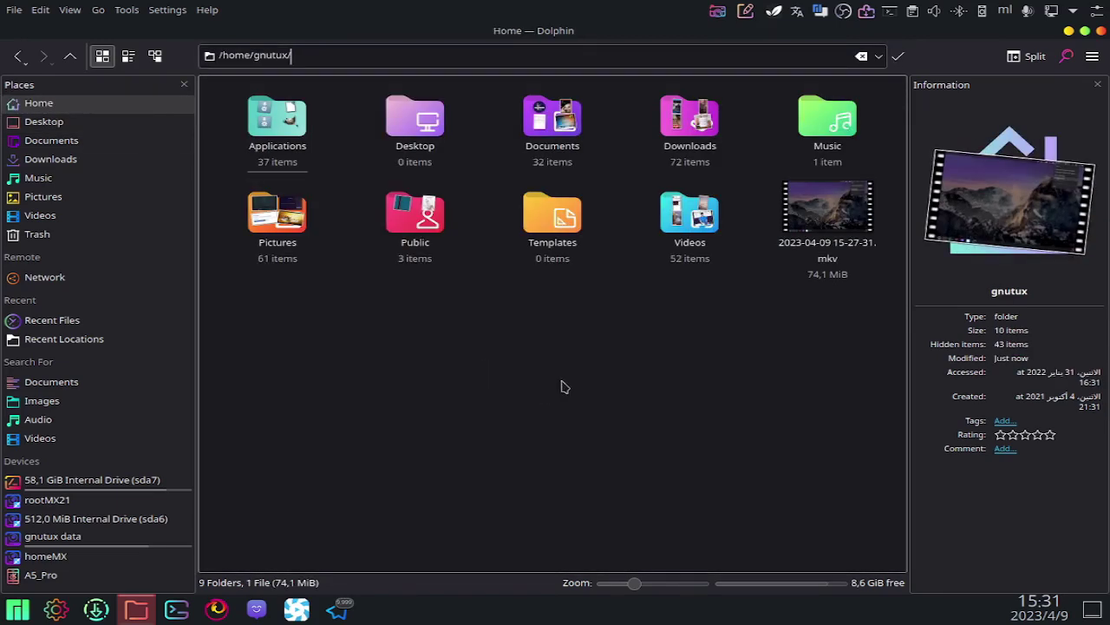
key(Escape)
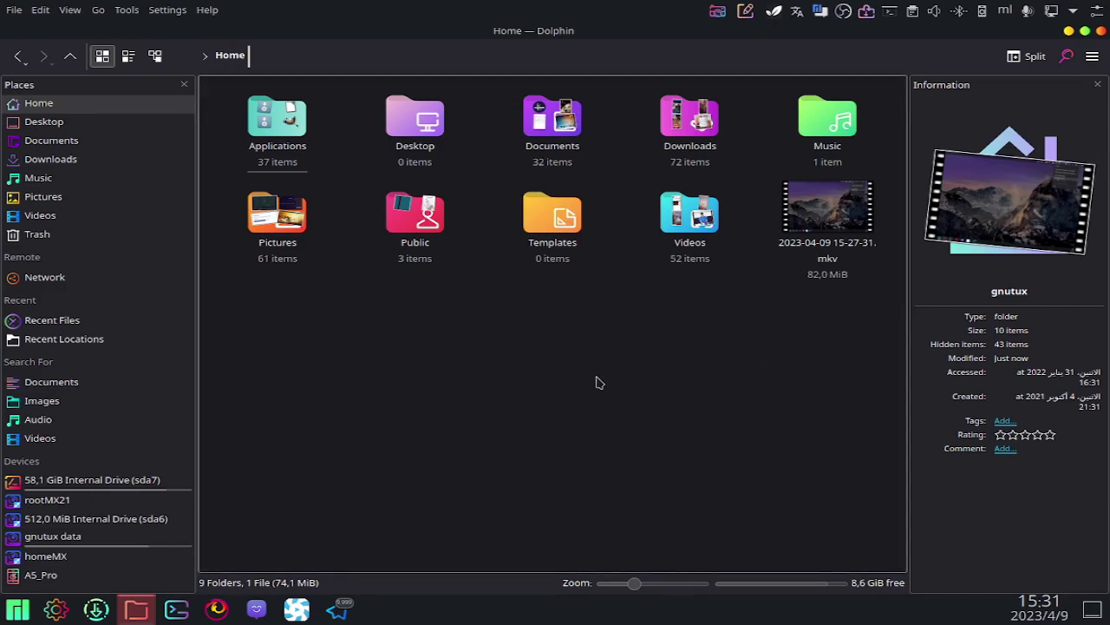
Open the Pictures folder, preview two JPEG images in the Information panel, and widen that panel slightly
double_click(278, 217)
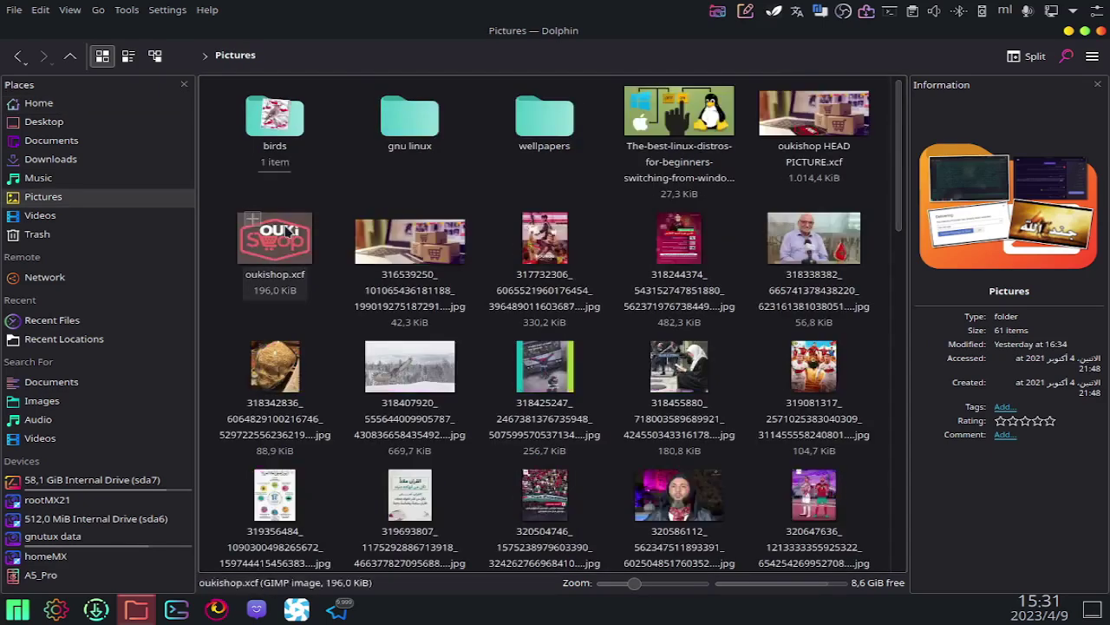
click(680, 287)
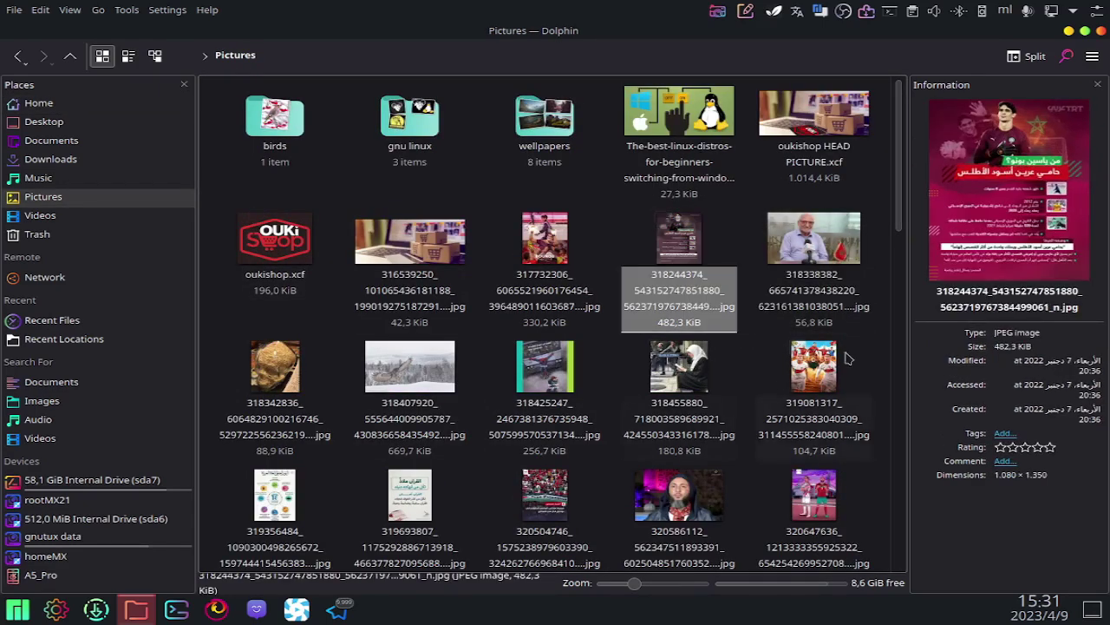
click(679, 369)
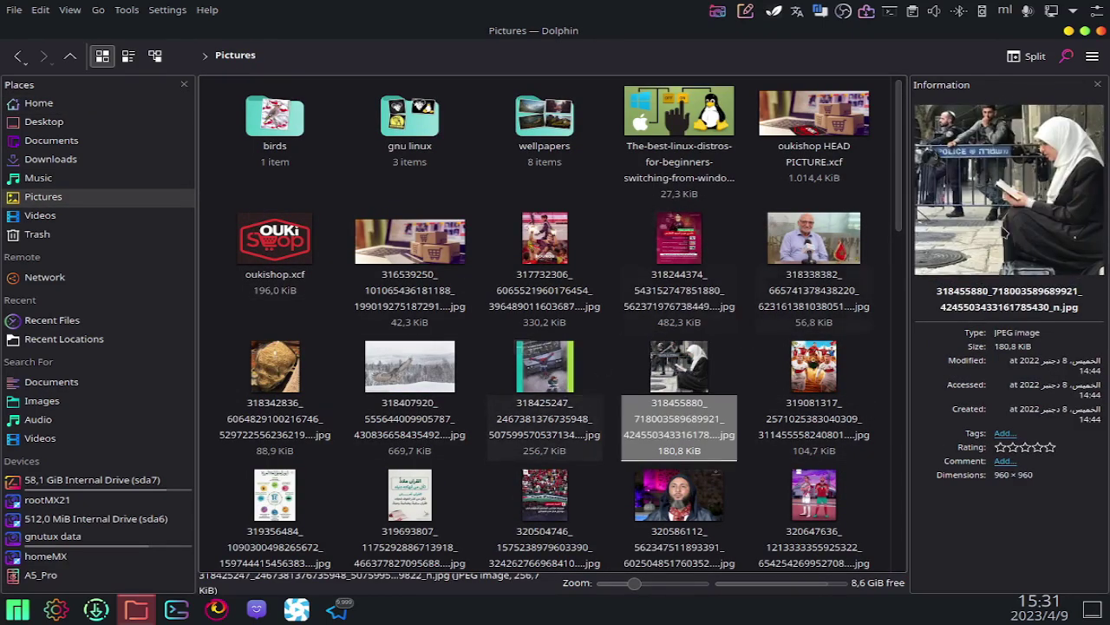
drag(907, 336, 879, 356)
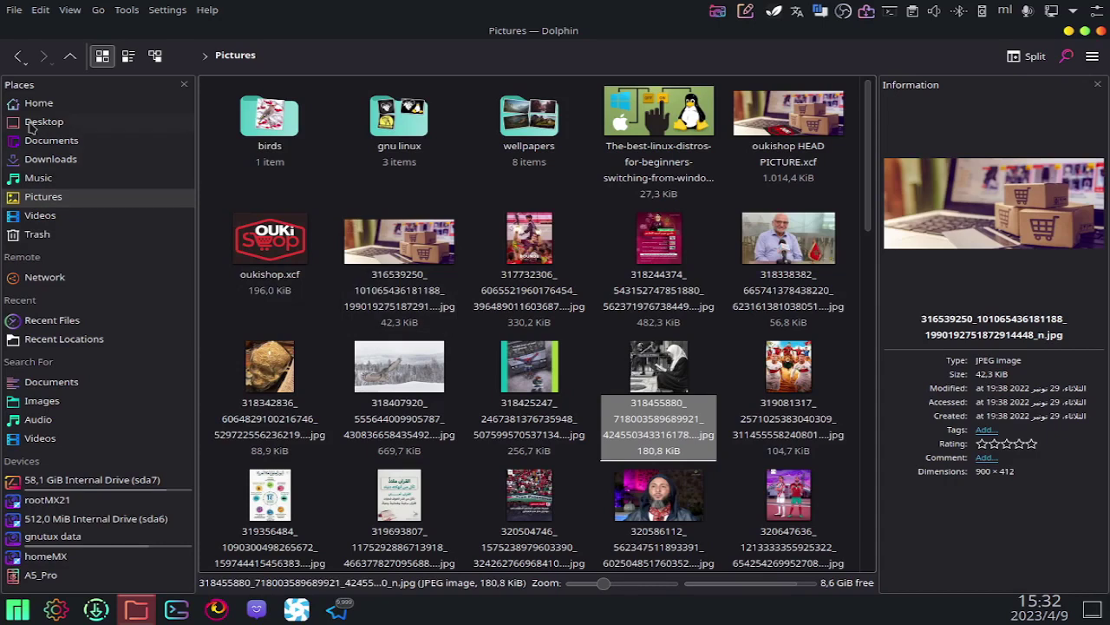
Open the Videos folder from Home and play ebfd9b9c0ea25ccf.mp4 in the Information panel's preview
click(16, 57)
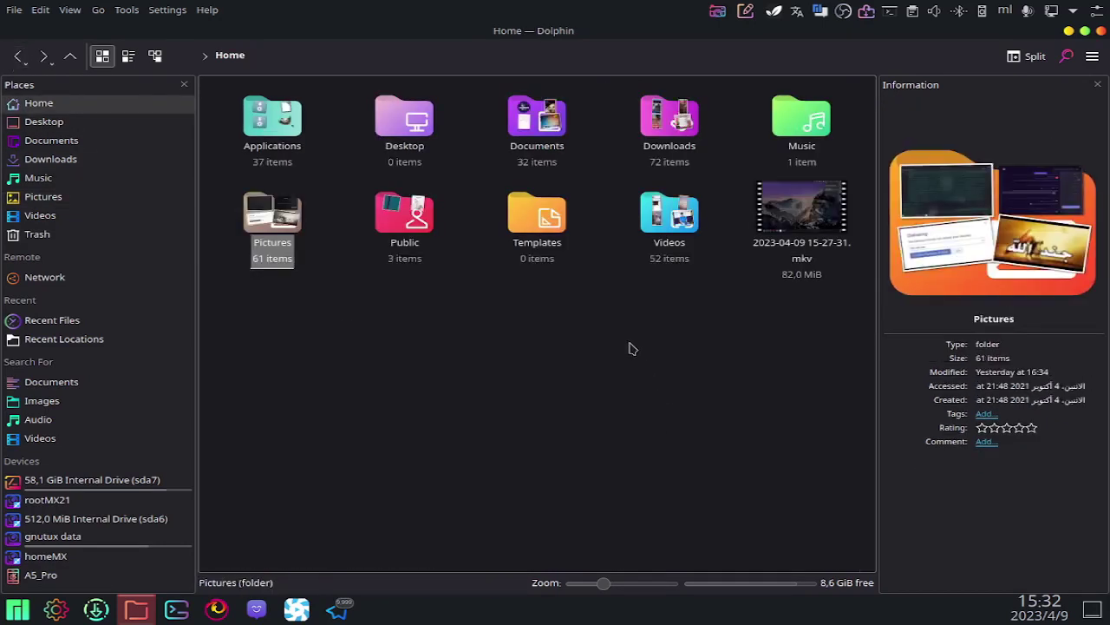
double_click(669, 215)
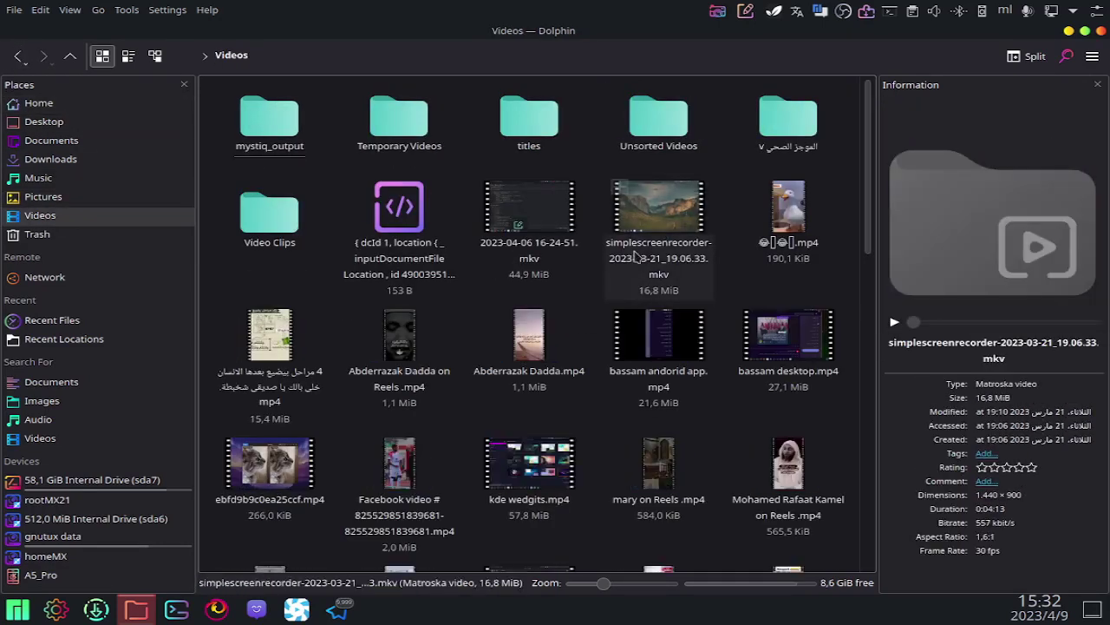
scroll(486, 364, down, 3)
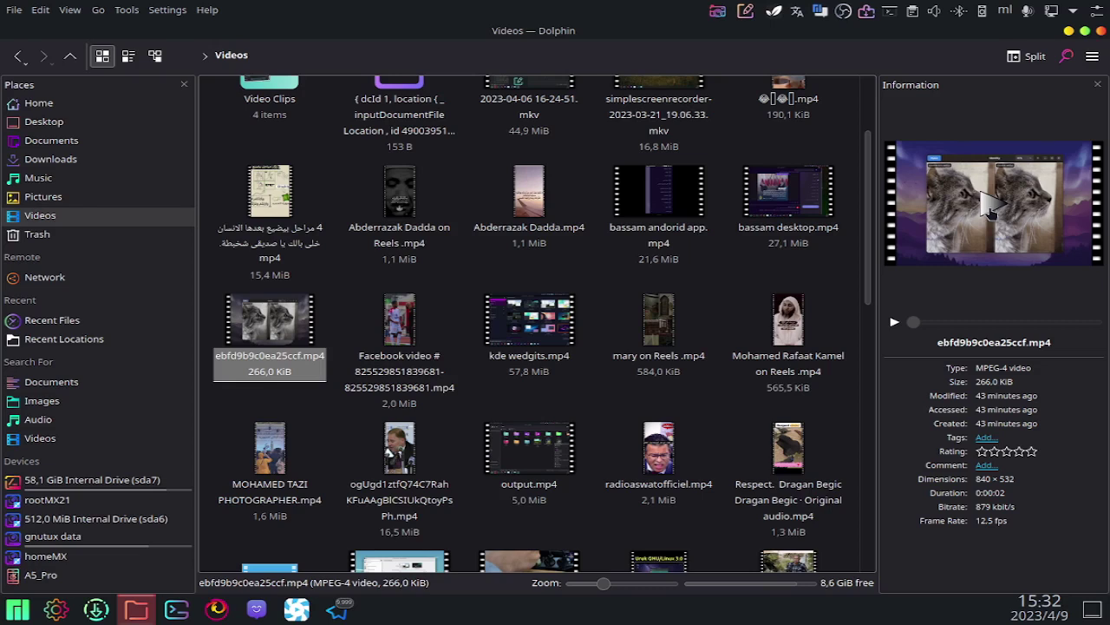
click(989, 208)
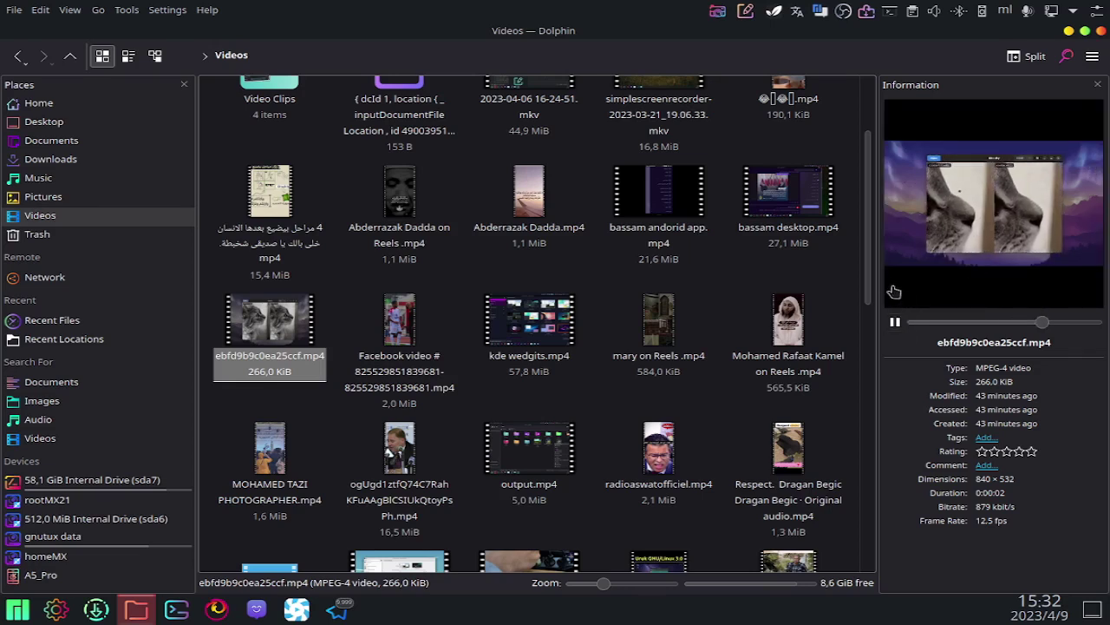
Enlarge the Information panel across most of the window, replay the video preview, and shrink the panel to a moderate width
drag(878, 270, 316, 341)
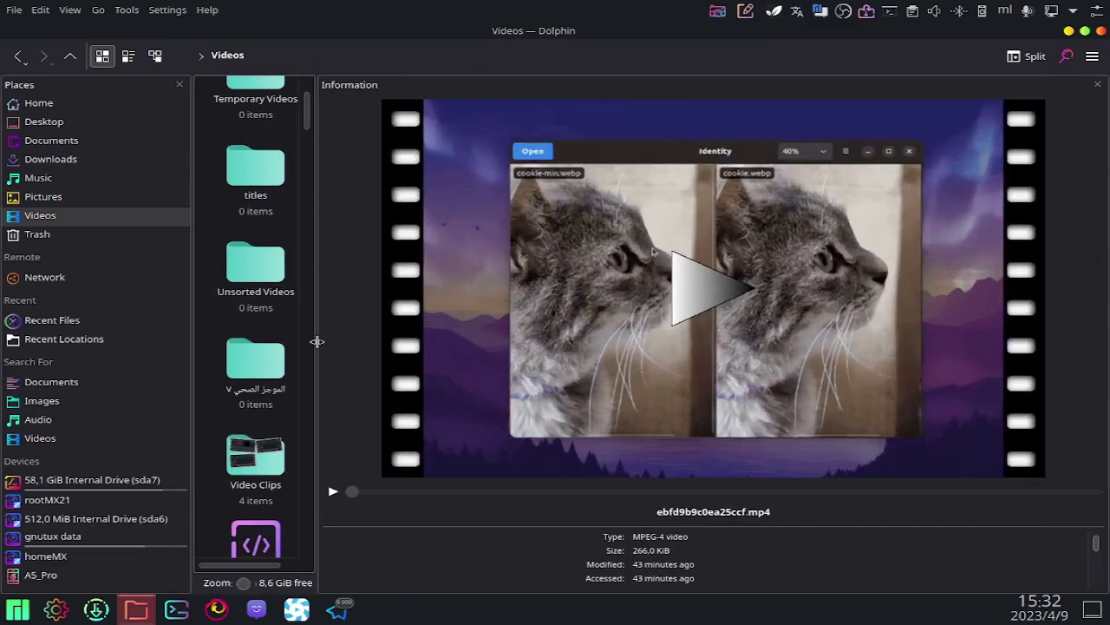
click(684, 323)
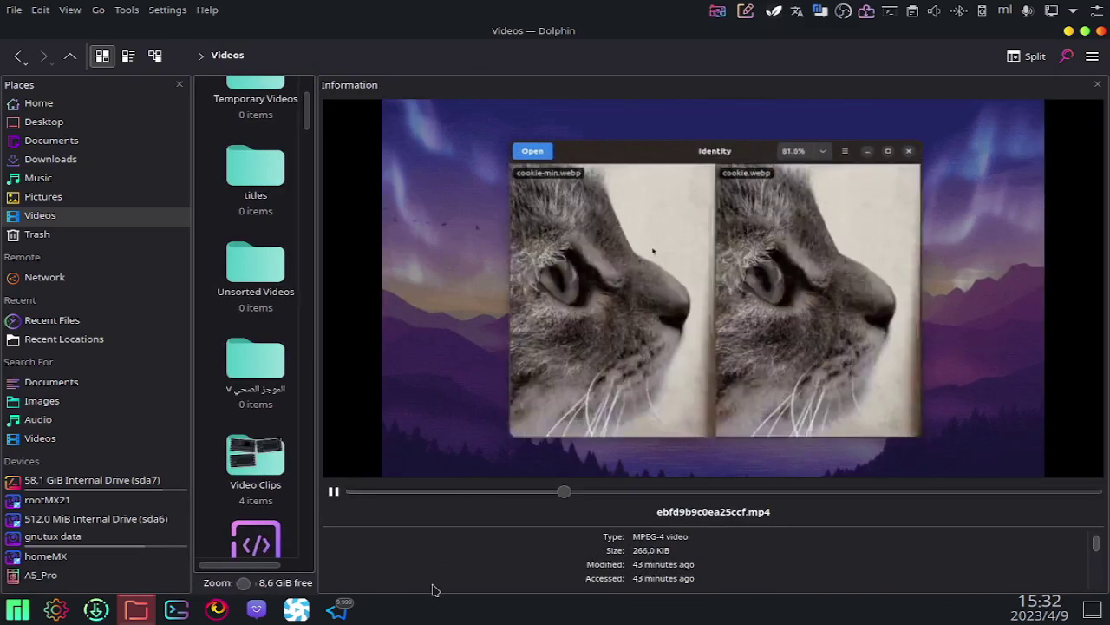
drag(319, 370, 833, 351)
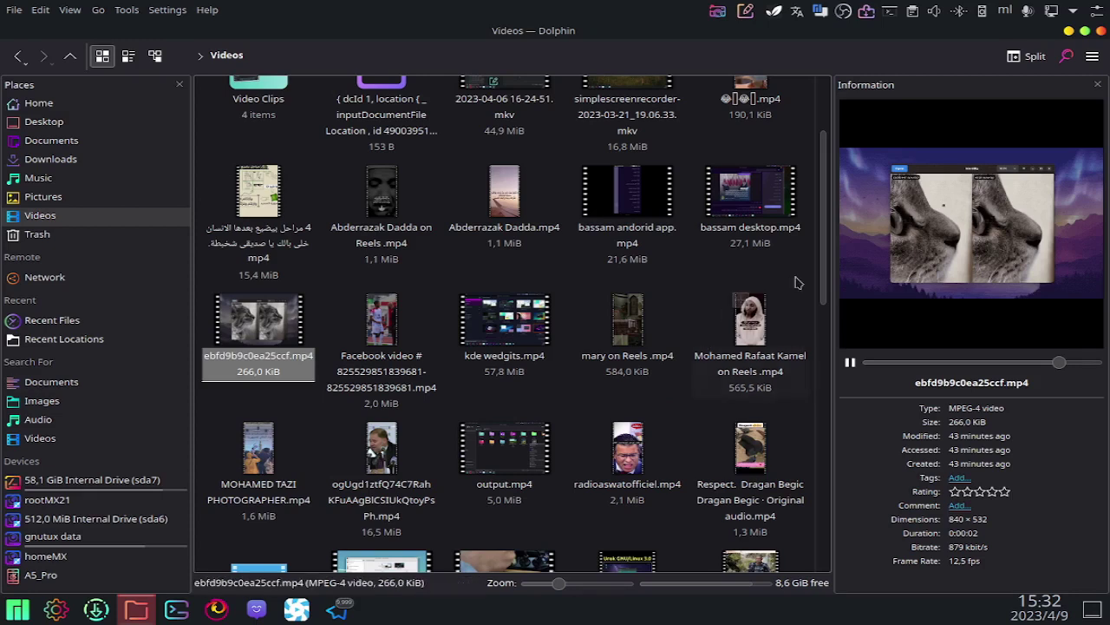
drag(830, 290, 848, 291)
Show the Information panel's preview and date options, and dismiss them without changing any
right_click(936, 244)
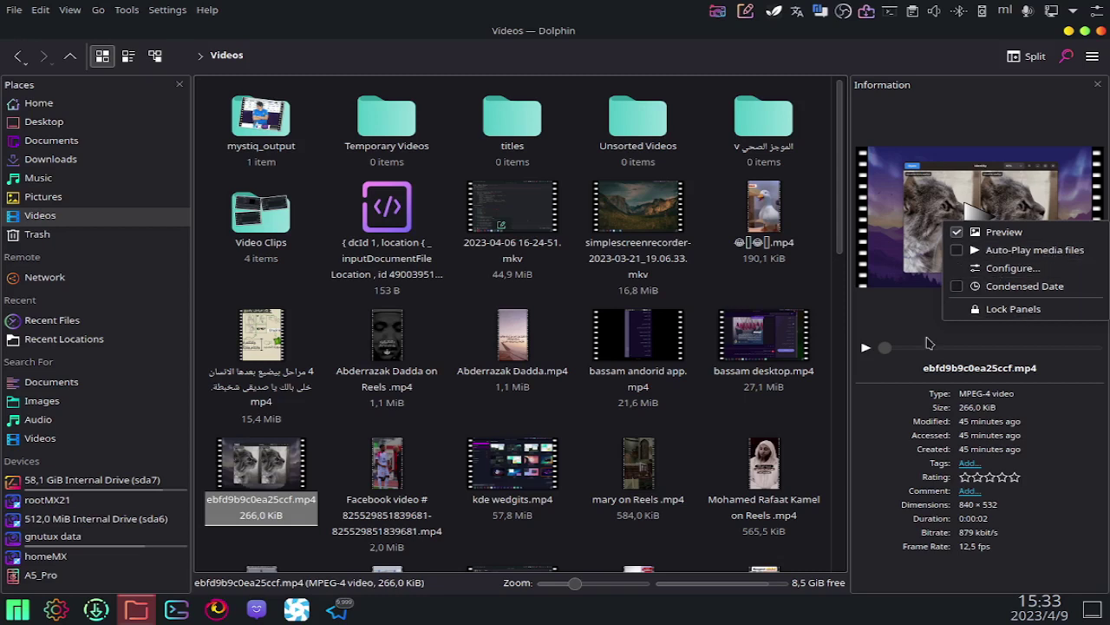
click(1056, 450)
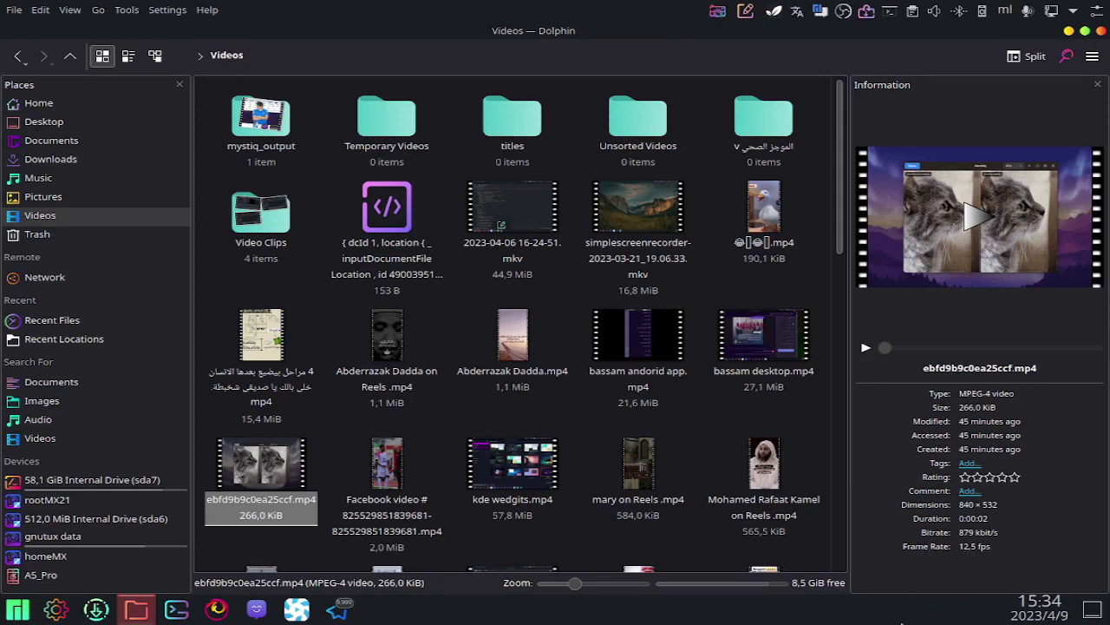
Turn on selection mode for a video further down the Videos folder, view its additional file actions, and exit selection mode
scroll(504, 460, down, 5)
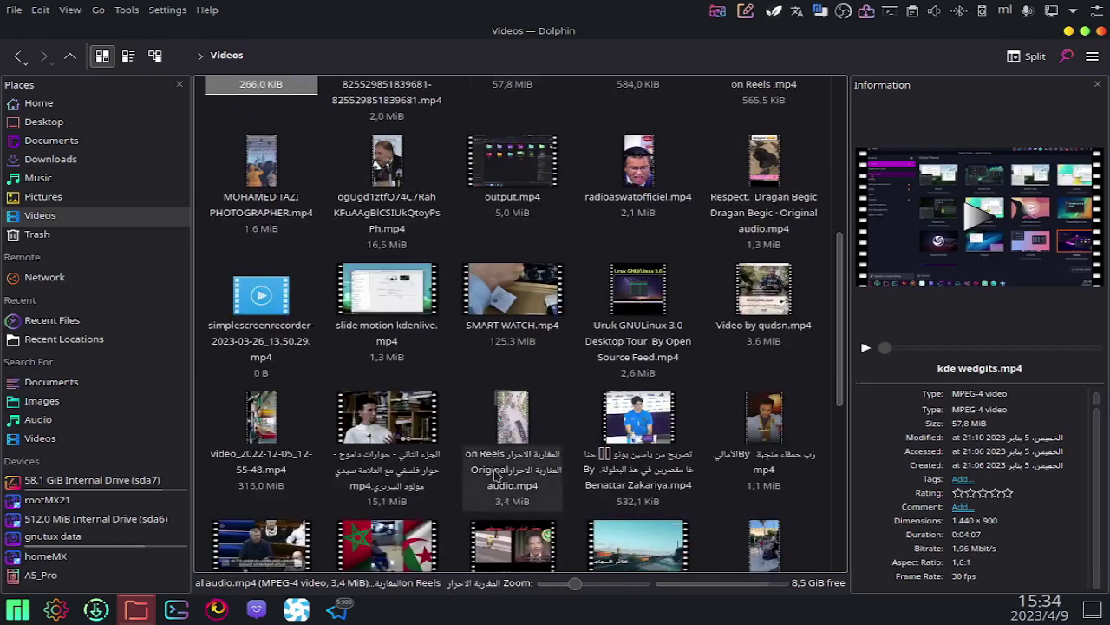
scroll(497, 476, down, 2)
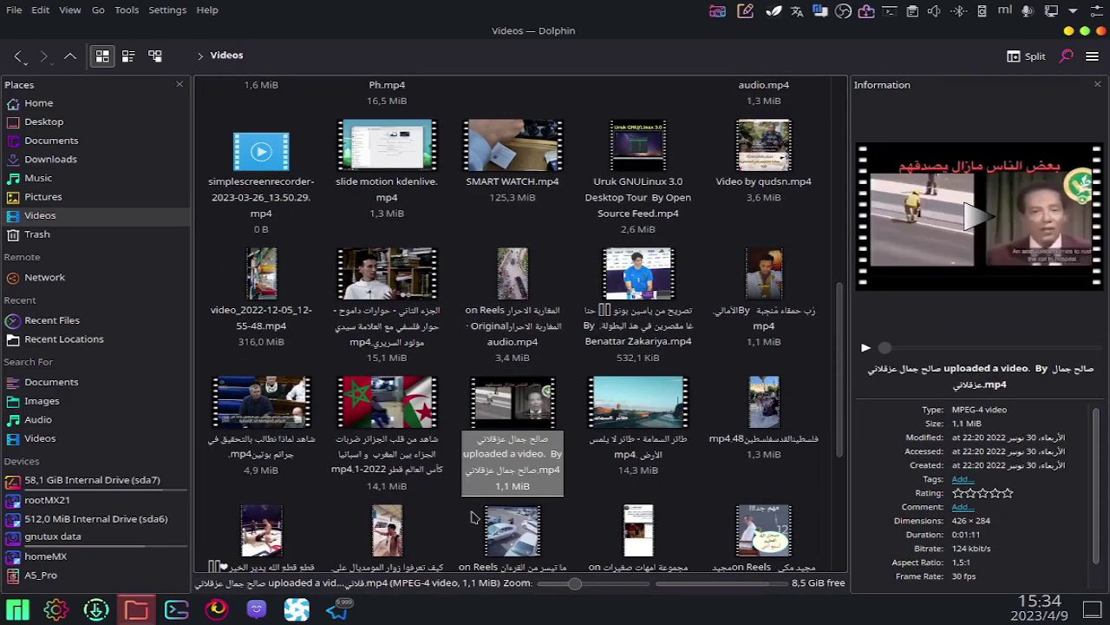
key(space)
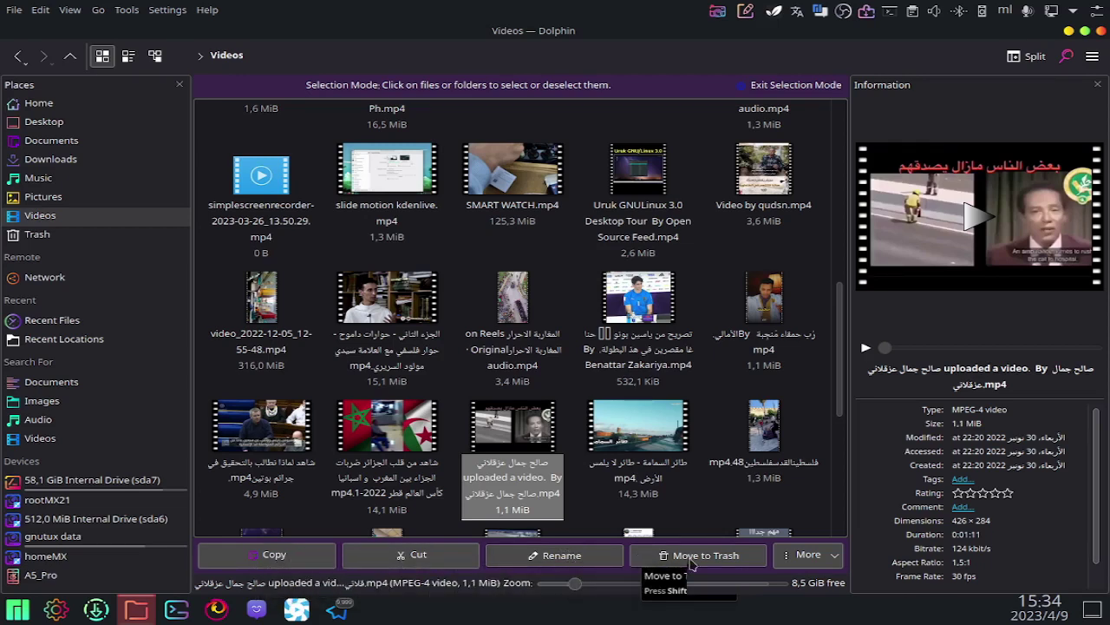
click(839, 559)
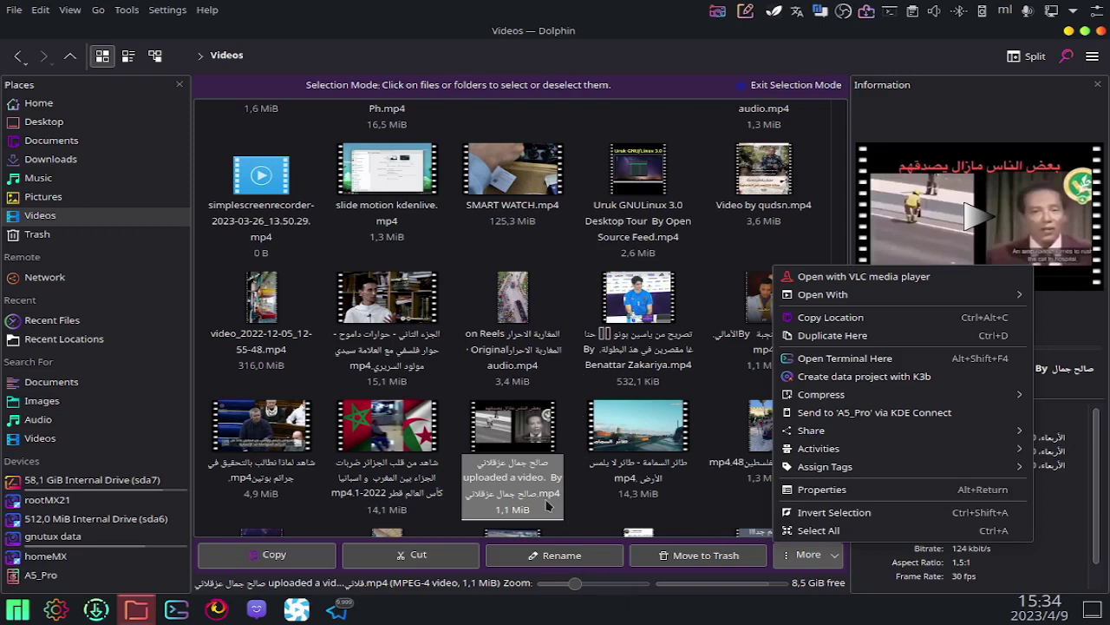
click(703, 258)
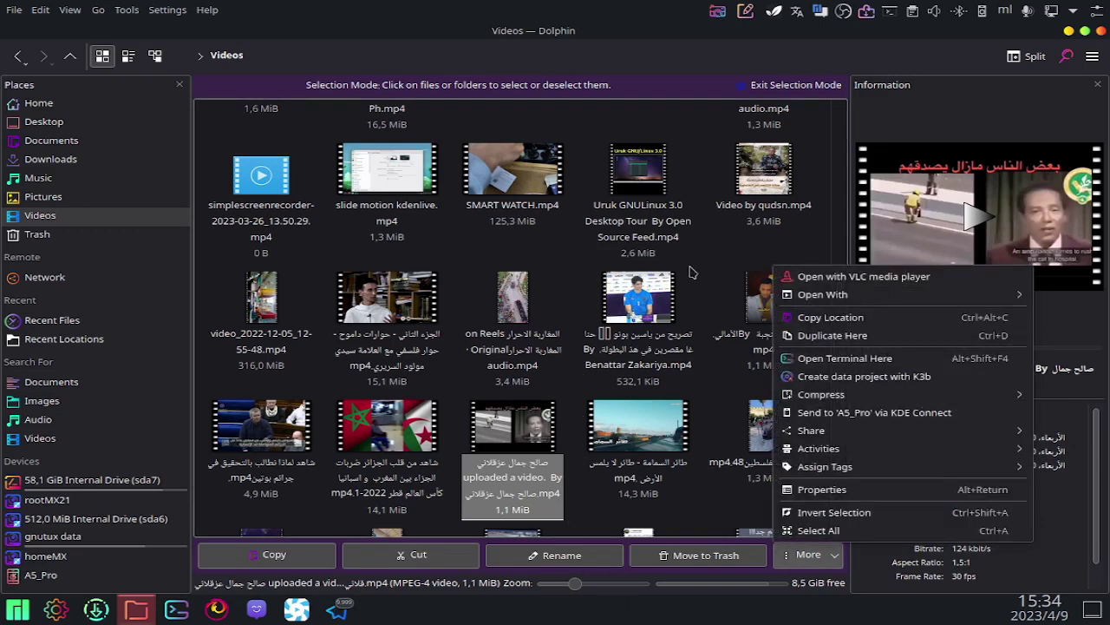
click(713, 372)
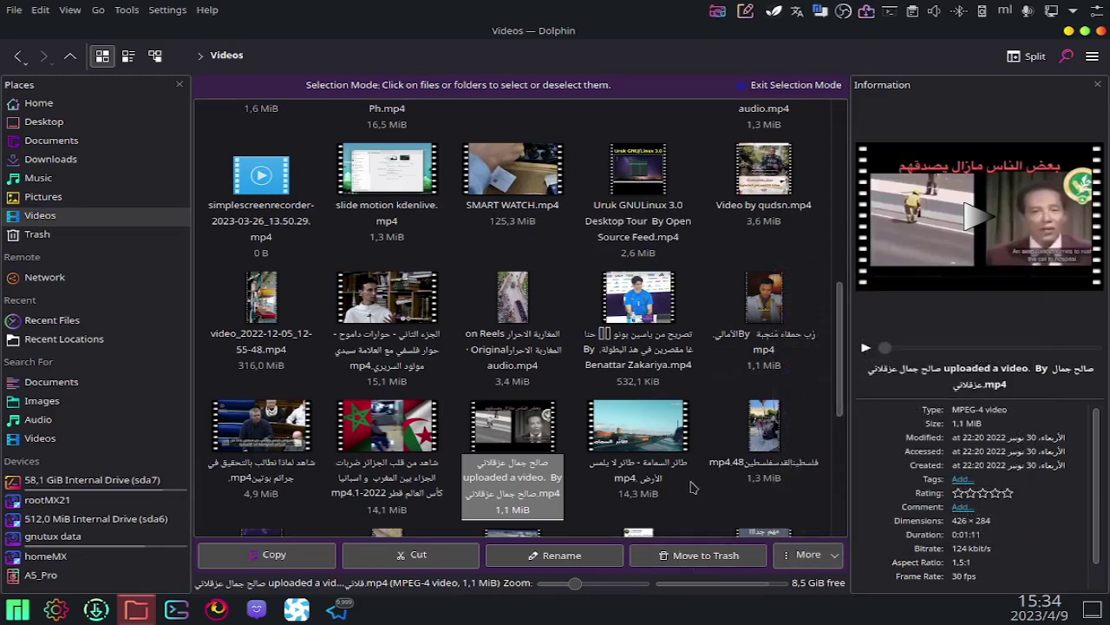
click(738, 86)
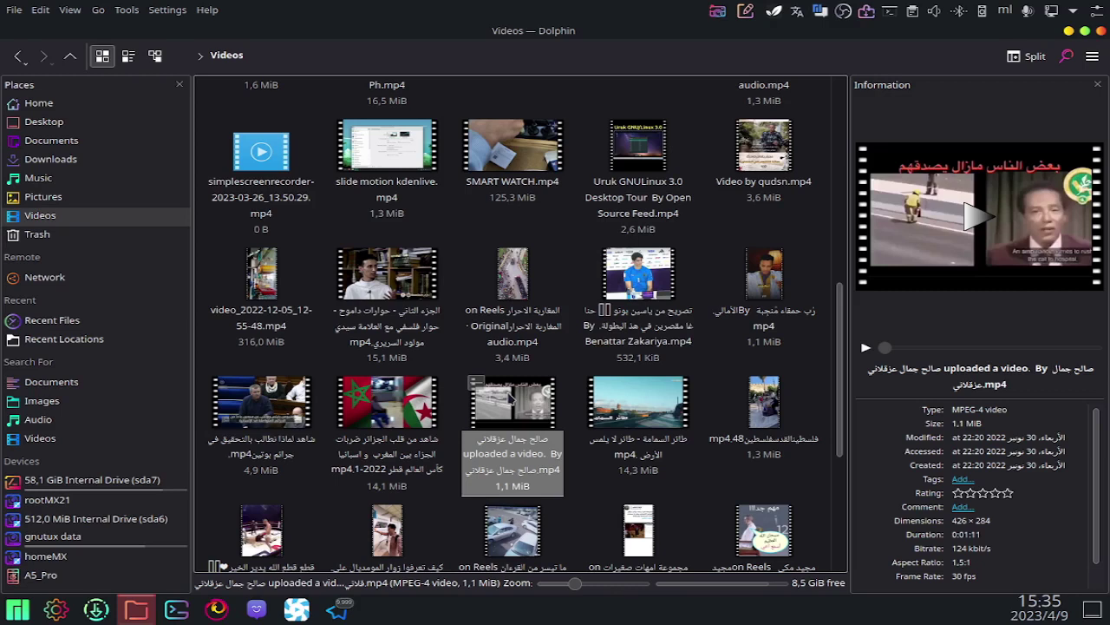
Return to the Home folder
click(38, 102)
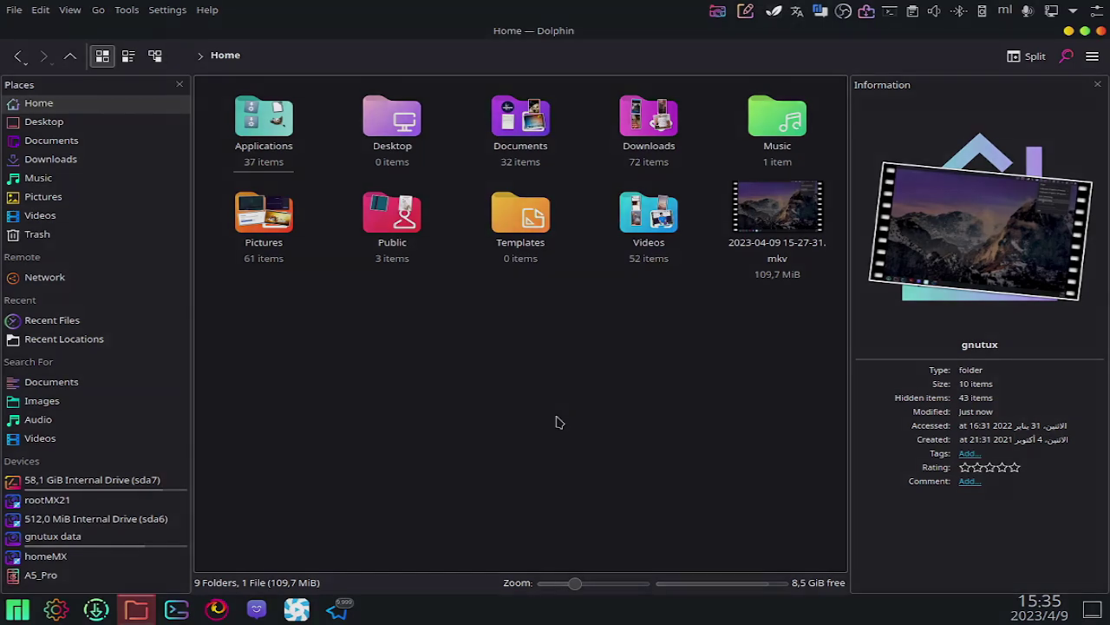
click(842, 11)
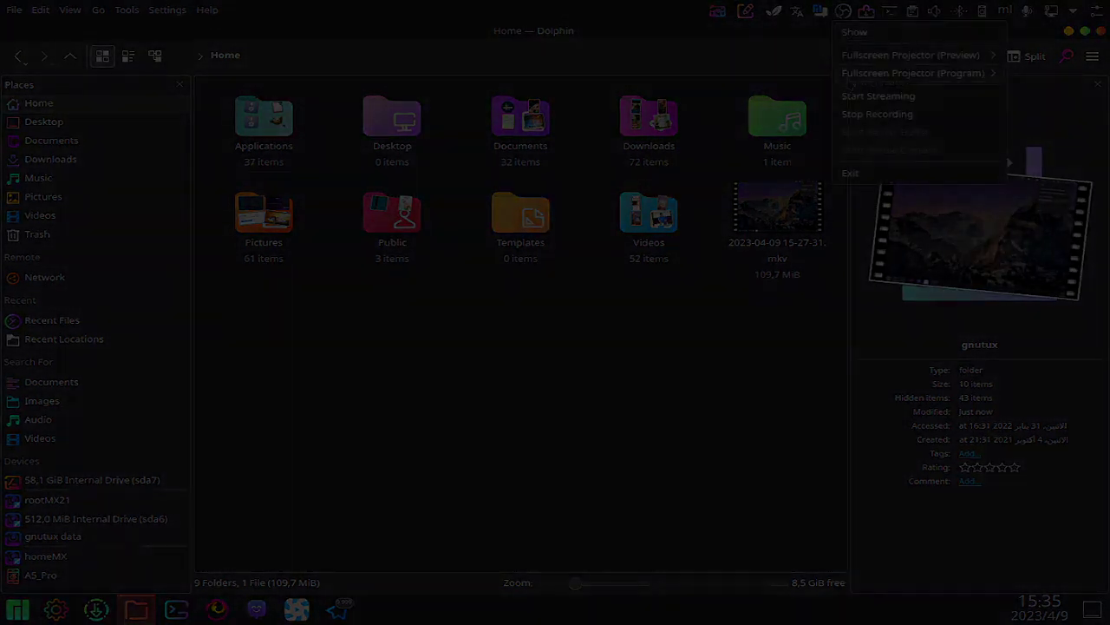